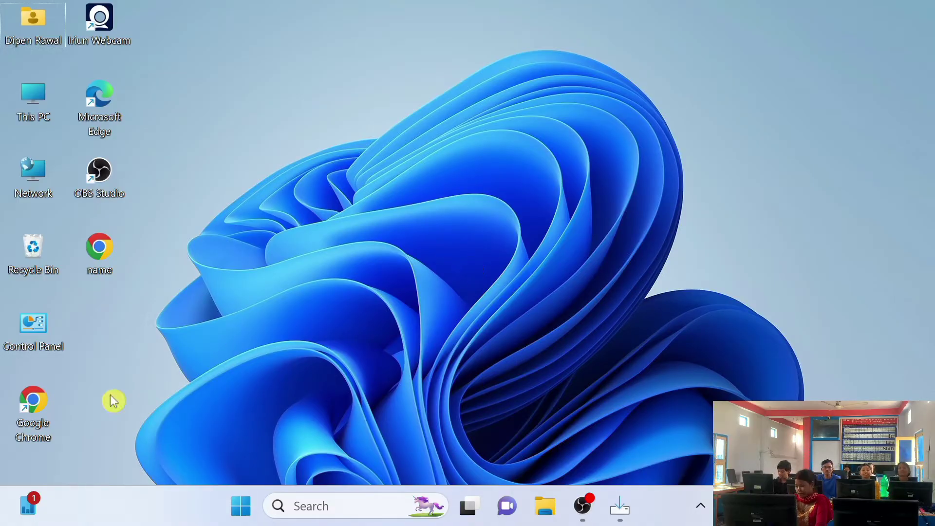
Step: Open Google Chrome and search Google for "preeti font"
double_click(34, 412)
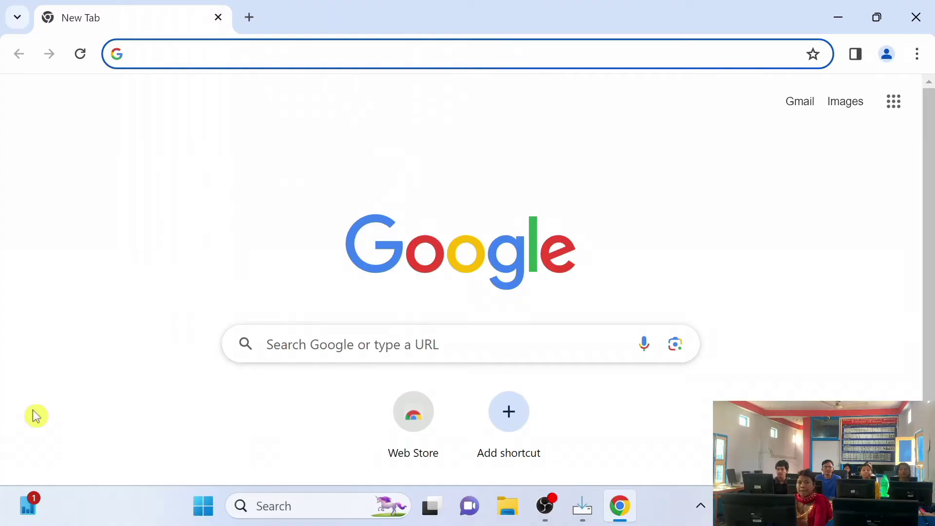
left_click(298, 345)
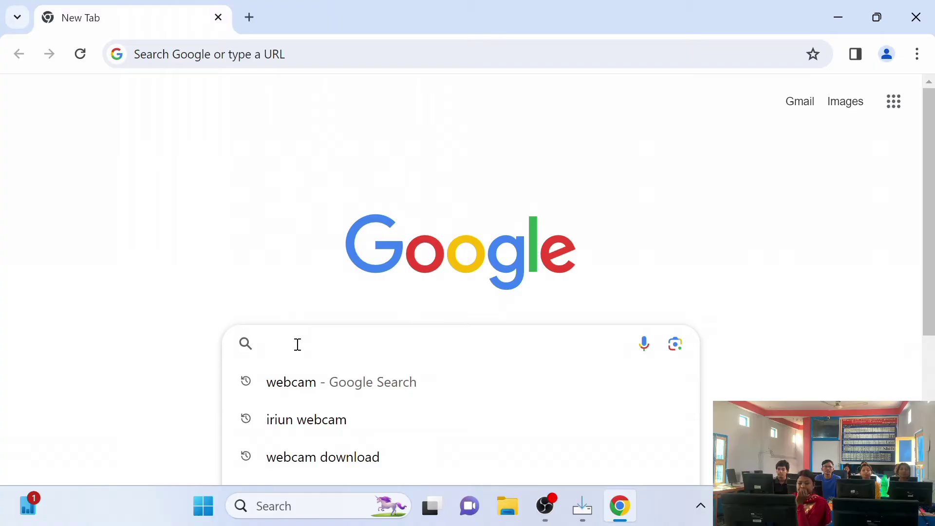
type("preeti ")
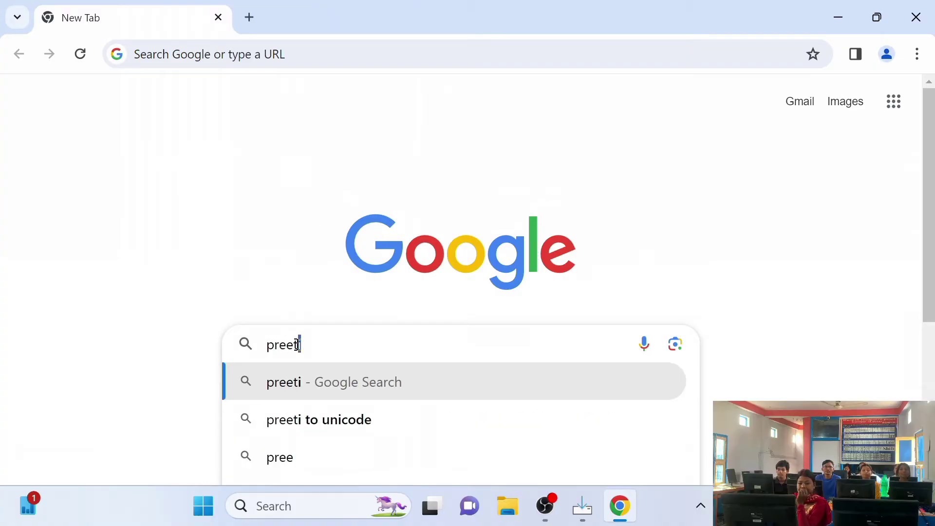
type("font")
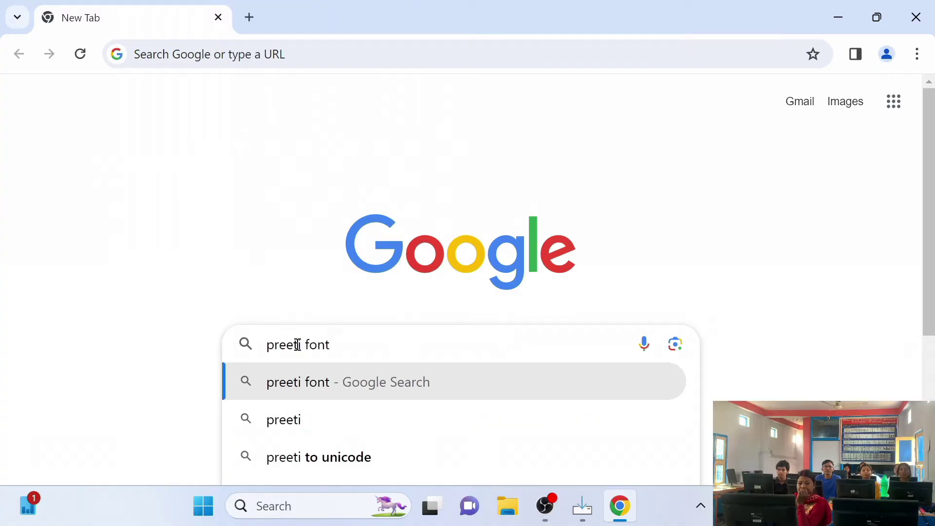
key("Return")
Step: Open the Preeti Normal page on Nepali Fonts from the search results and download the font
scroll(191, 341, "down", 2)
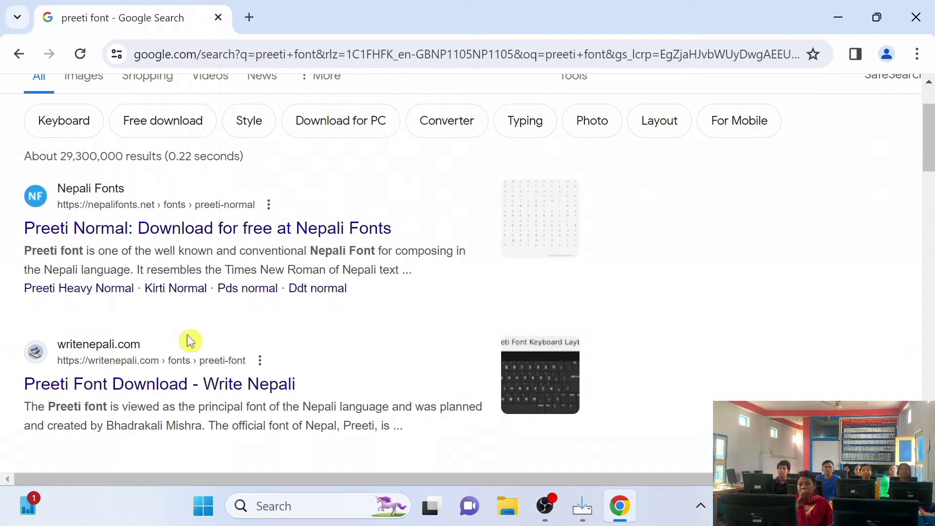
left_click(99, 236)
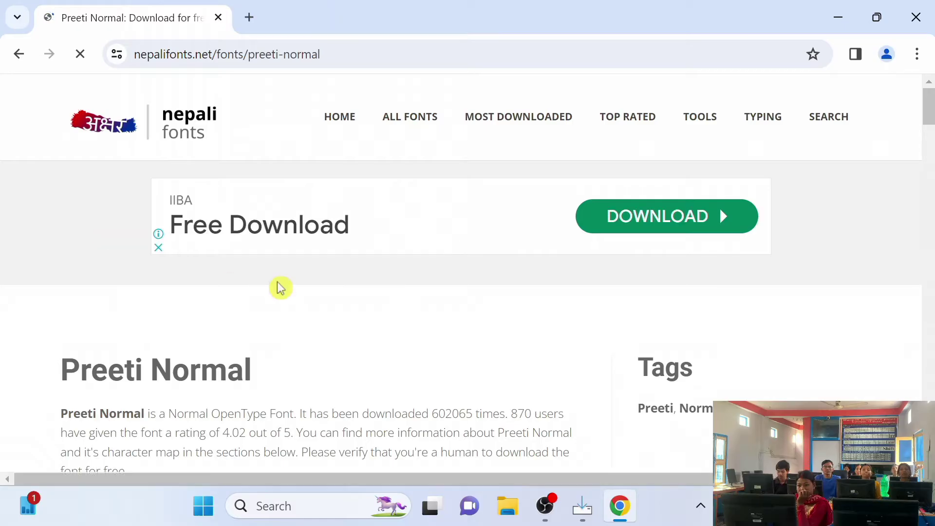
scroll(278, 288, "down", 10)
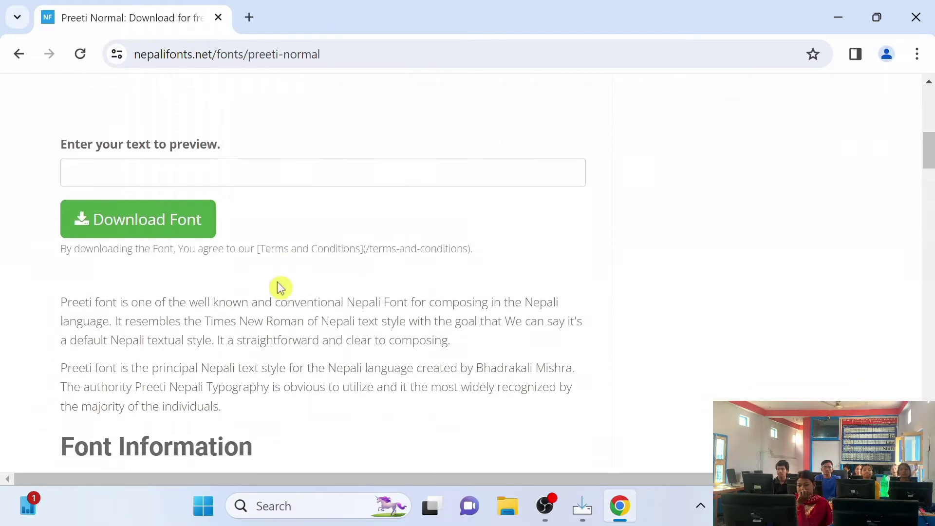
left_click(126, 218)
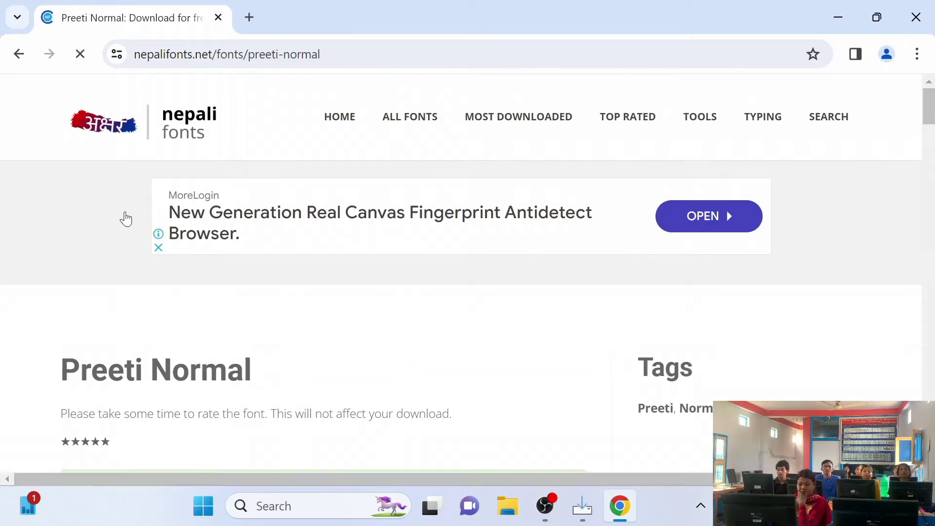
scroll(361, 324, "down", 3)
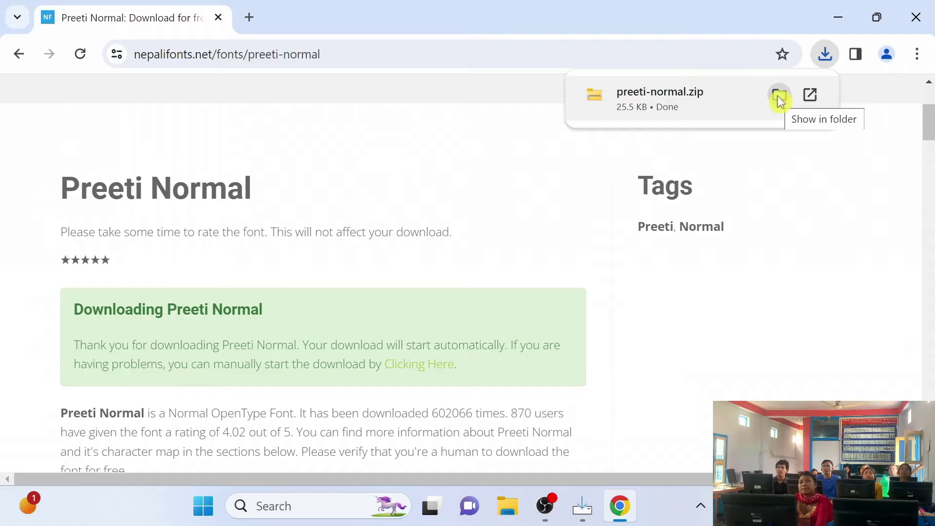
Step: Show the downloaded preeti-normal.zip in its folder and install the Preeti Normal font file it contains
left_click(780, 98)
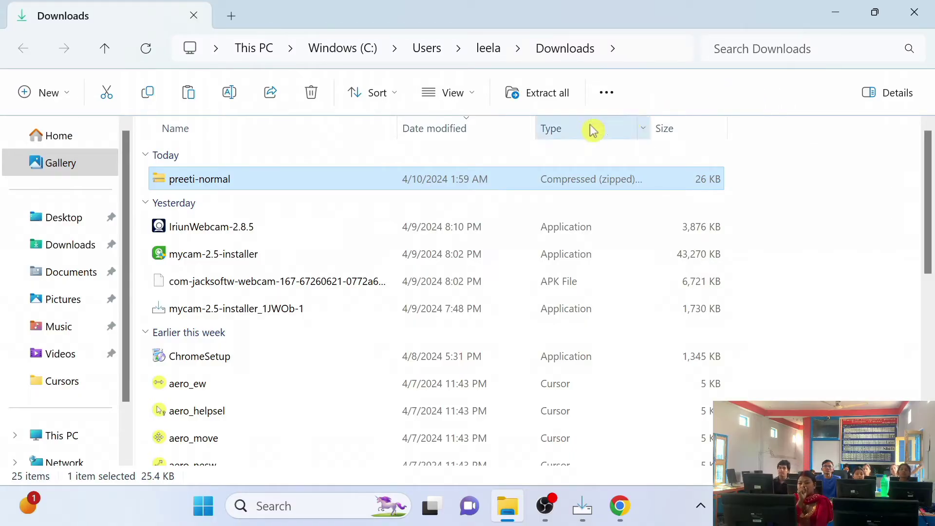
double_click(310, 181)
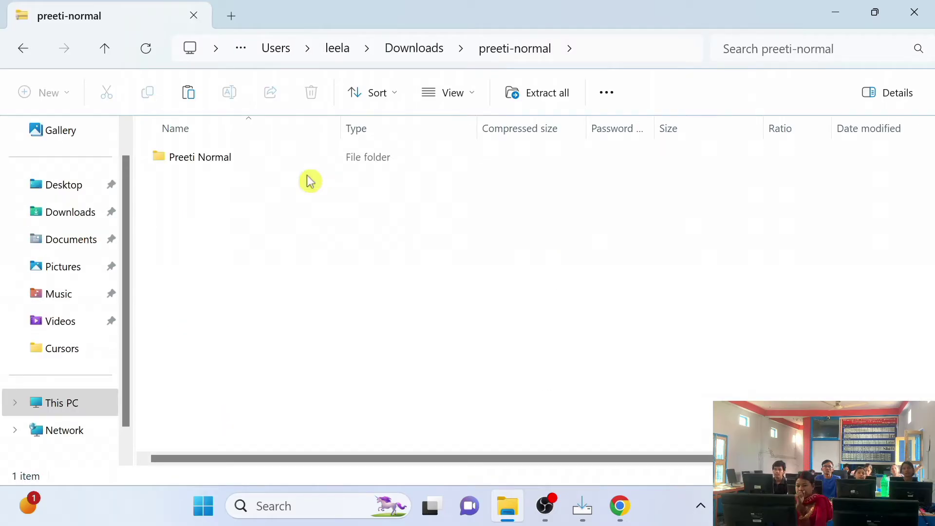
double_click(269, 160)
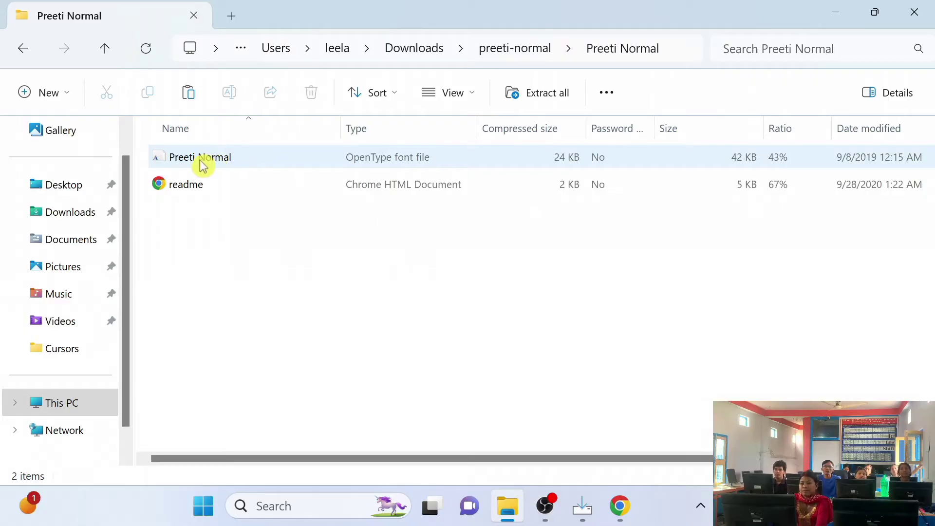
double_click(244, 162)
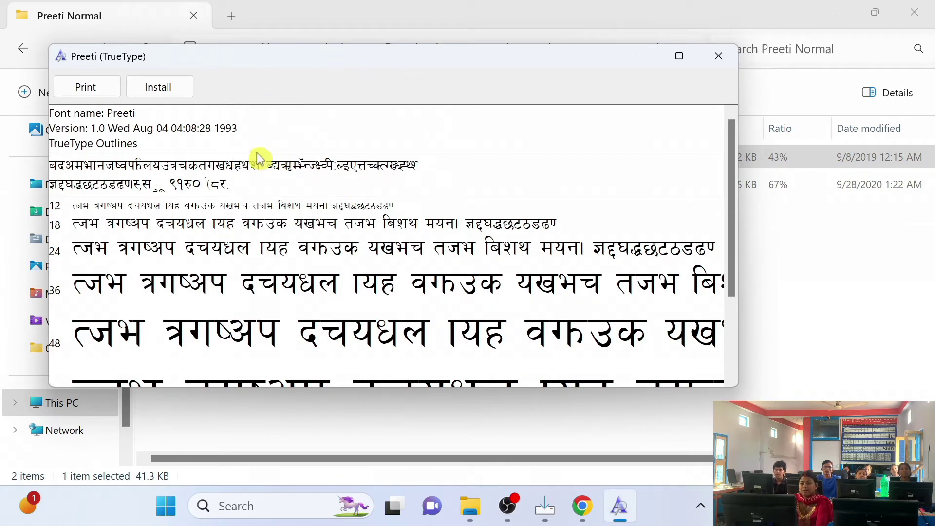
left_click(148, 86)
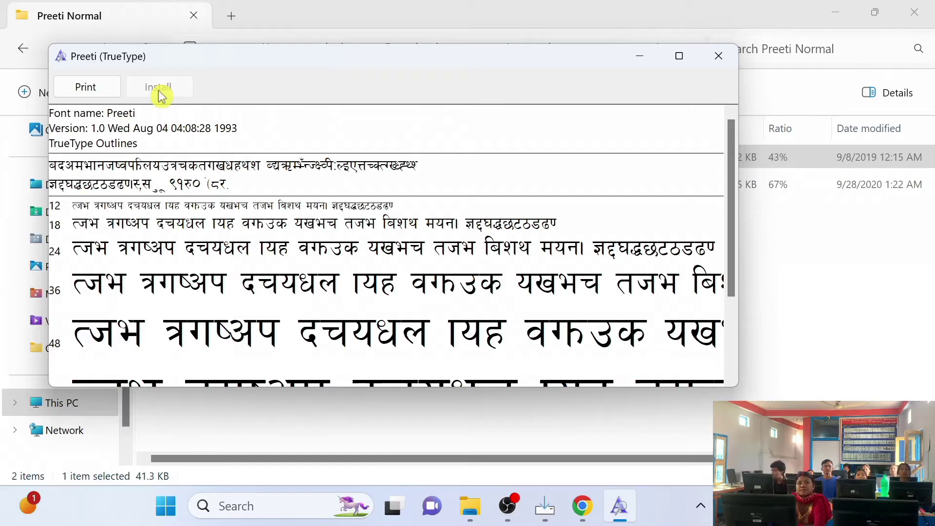
left_click(731, 57)
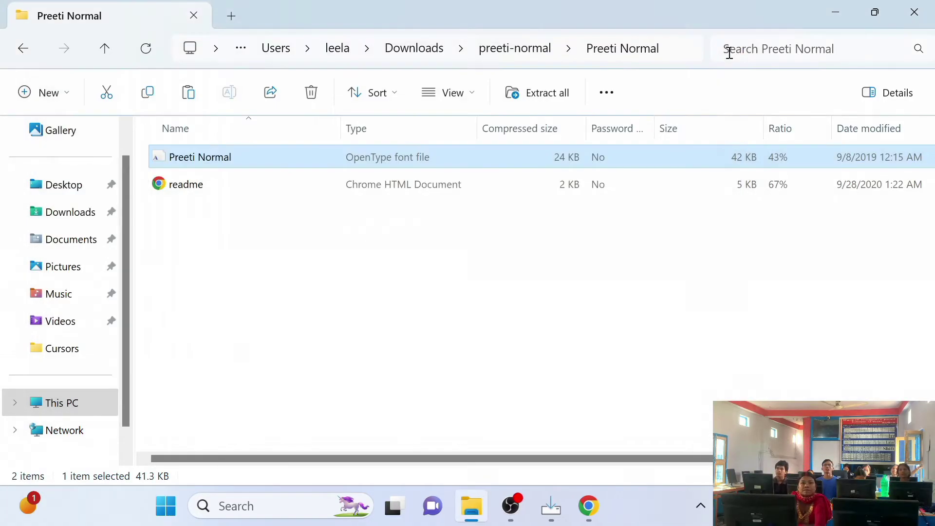
Step: Minimize the file and browser windows and launch Microsoft Word through the winword command
left_click(835, 15)
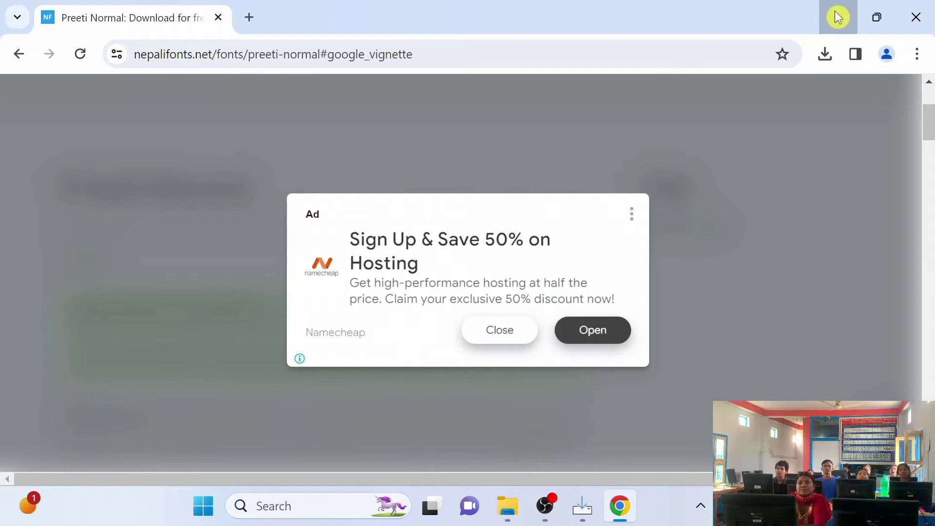
left_click(837, 17)
key("super+r")
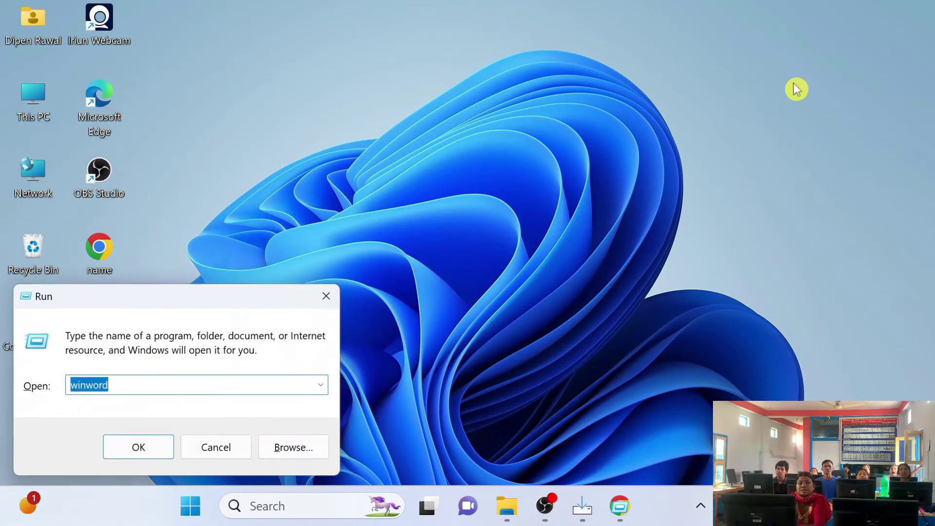
key("Return")
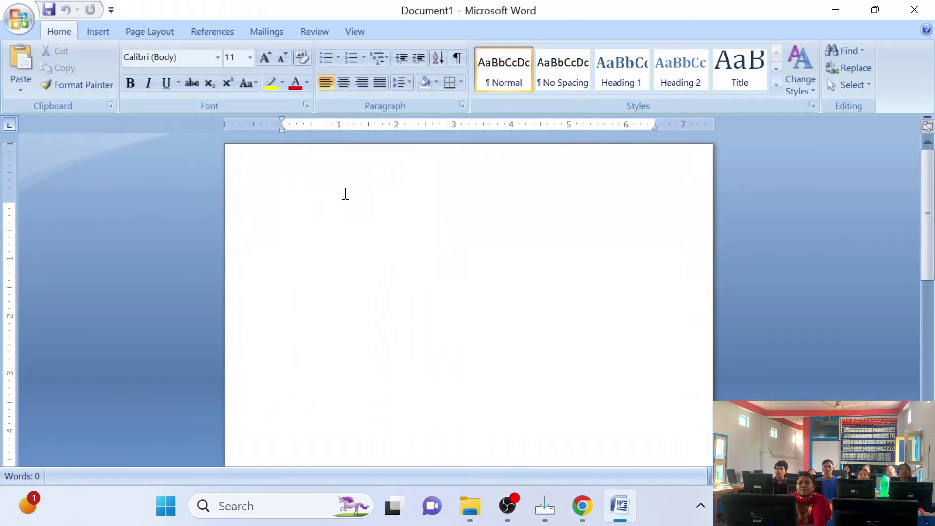
Step: Set the blank document's font to Preeti and write the word नेपाली
scroll(340, 194, "up", 4)
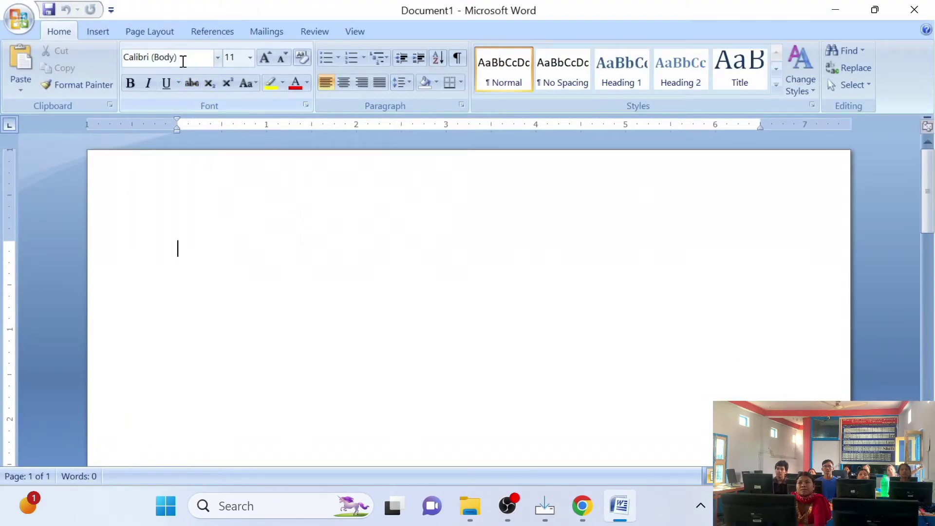
left_click(180, 56)
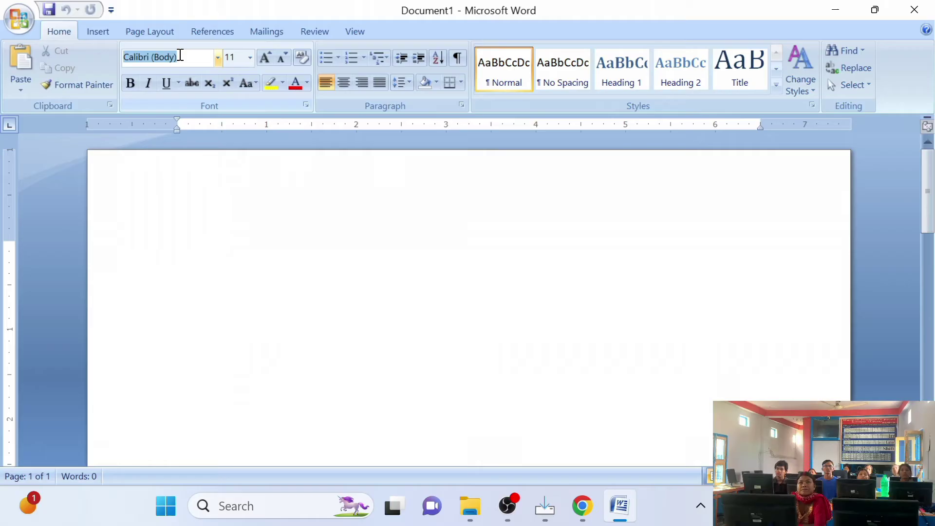
type("Preeti")
key("Return")
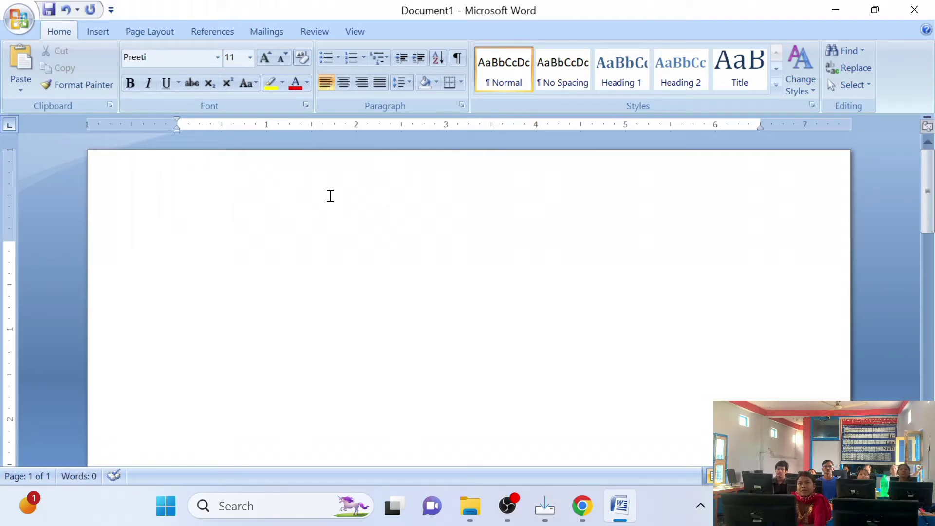
type("g]kf")
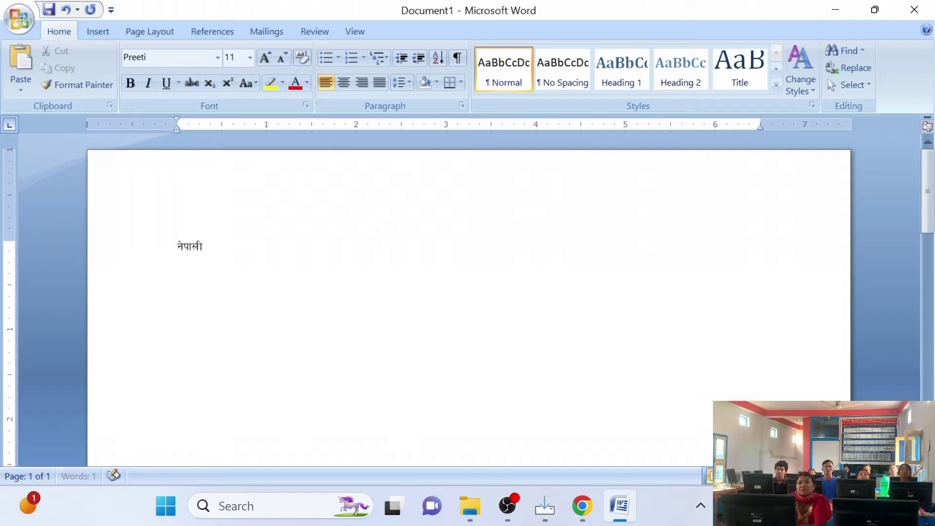
Step: Enlarge the word नेपाली to 48 pt and delete it from the page
key("ctrl+a")
key("ctrl+shift+period")
key("ctrl+shift+period")
key("ctrl+shift+period")
key("ctrl+shift+period")
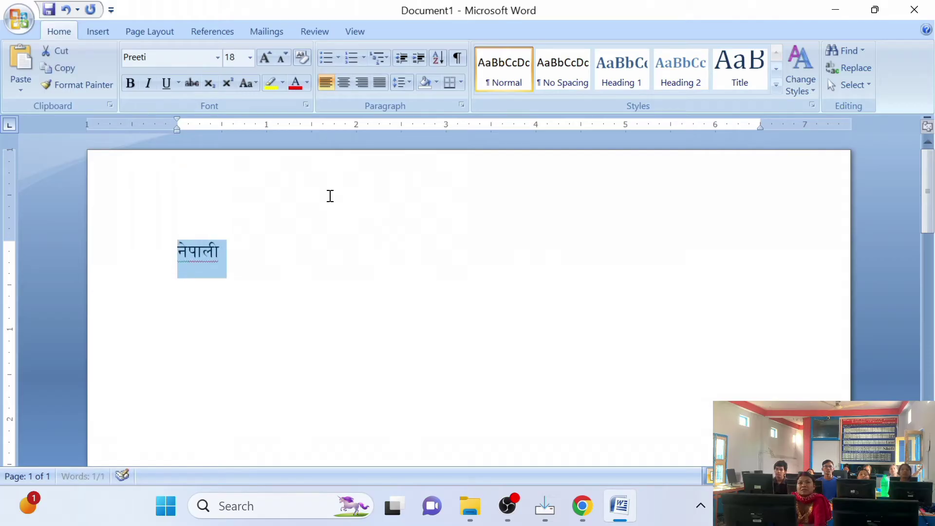
key("ctrl+shift+period")
key("ctrl+shift+period")
key("ctrl+shift+period")
key("ctrl+shift+period")
key("ctrl+shift+period")
key("ctrl+shift+period")
key("ctrl+shift+period")
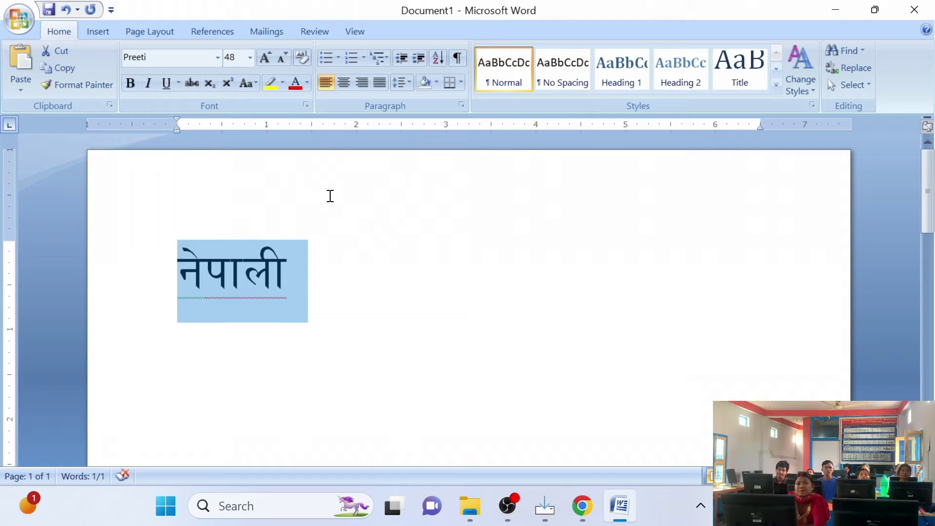
key("Delete")
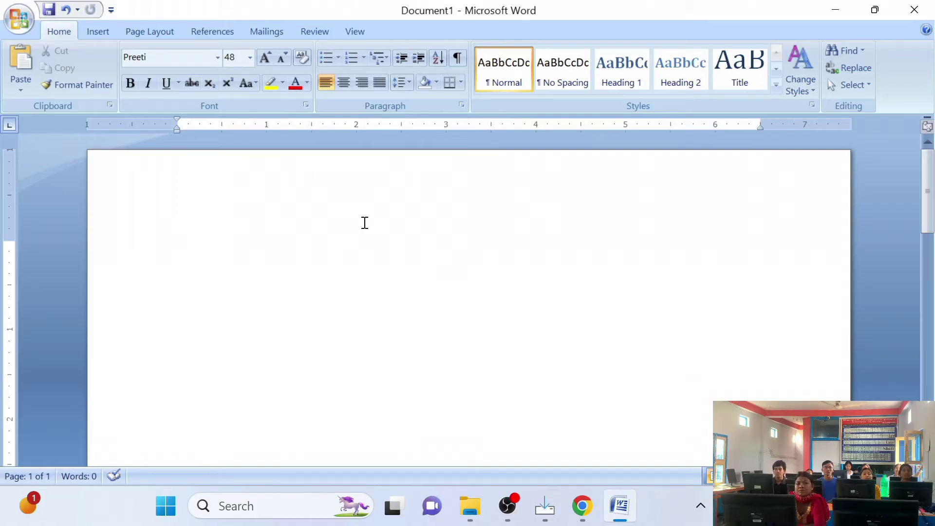
Step: Try out single Preeti characters such as ब and प on the empty page, erasing each one
type("a")
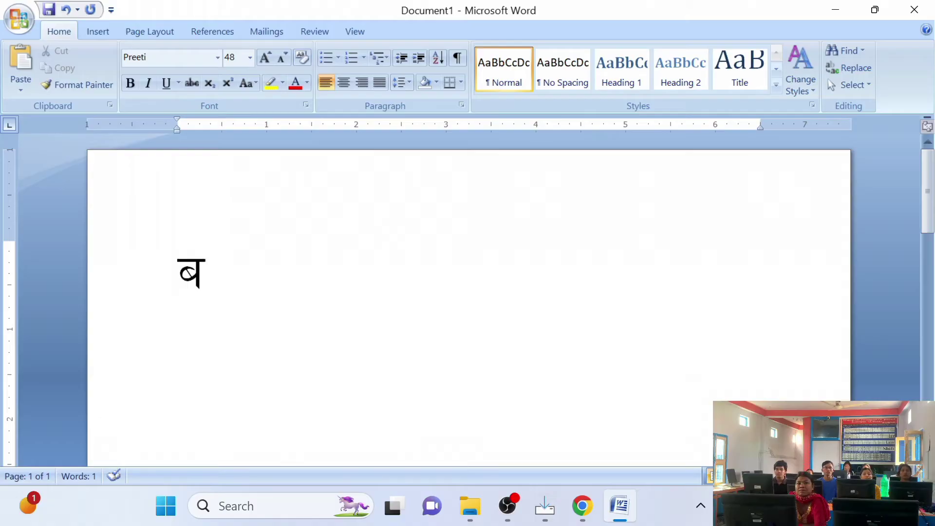
key("BackSpace")
type("ड")
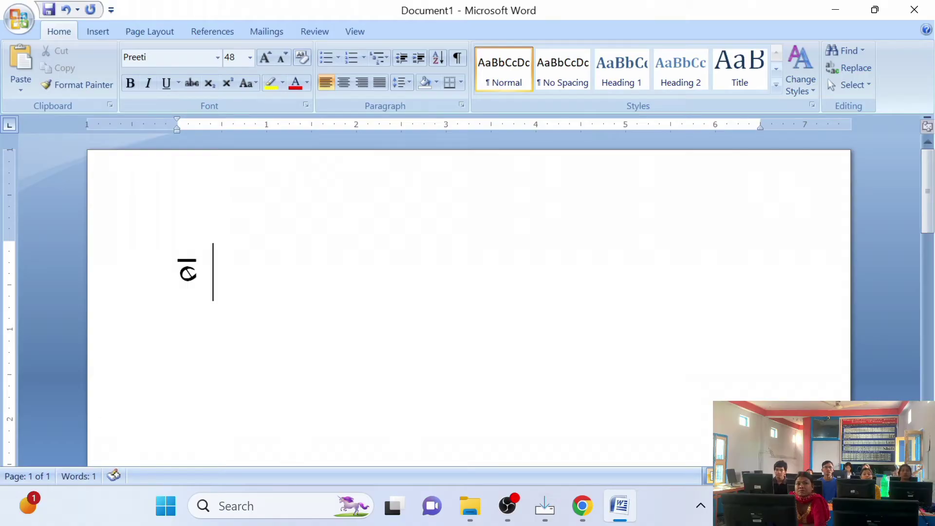
key("BackSpace")
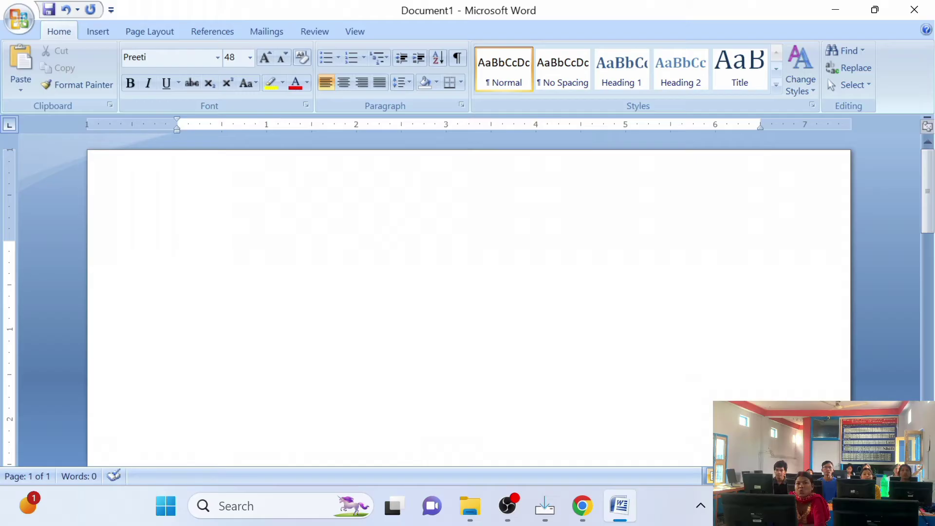
type("प")
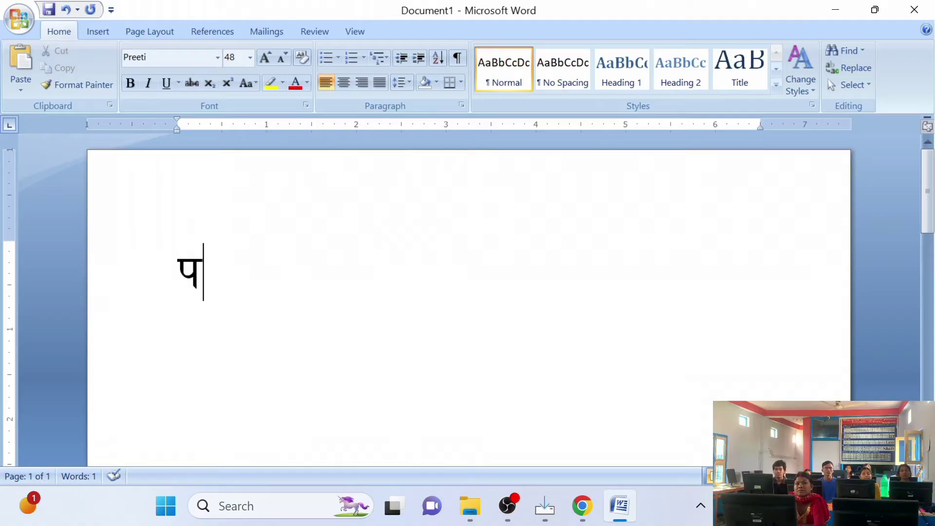
key("BackSpace")
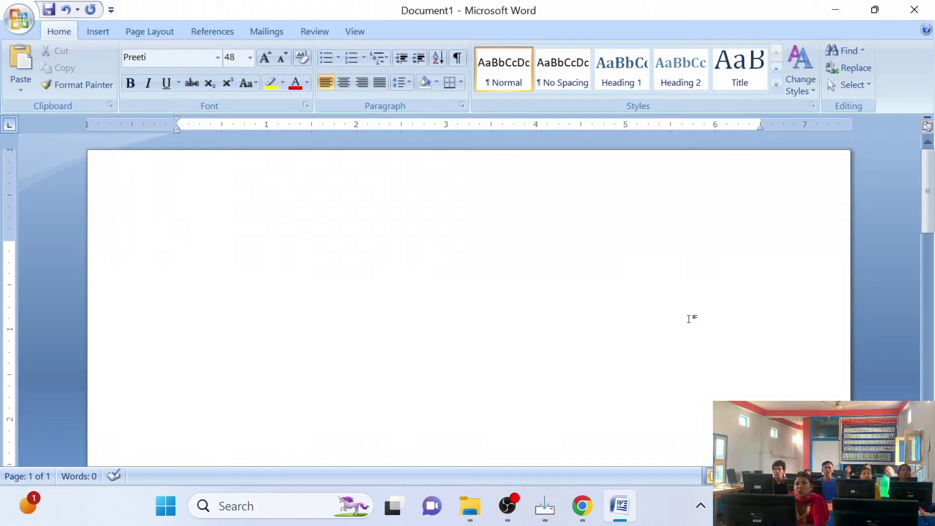
Step: Minimize the Word document, switch to Chrome, and replace the Preeti font page with a new blank tab
left_click(836, 11)
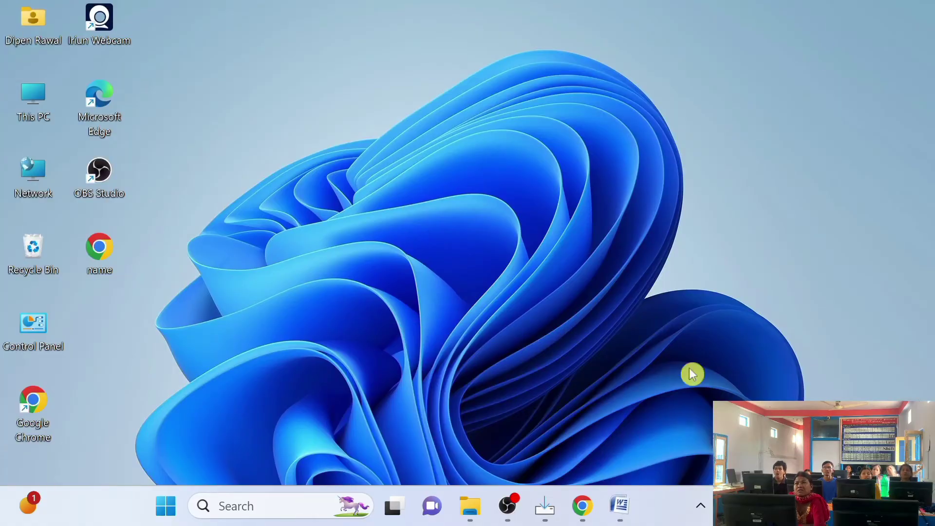
left_click(582, 513)
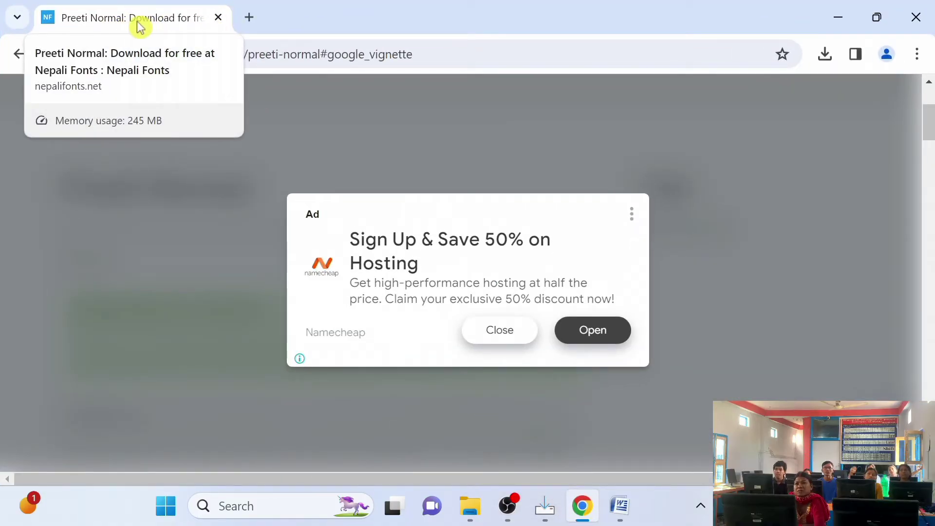
left_click(249, 18)
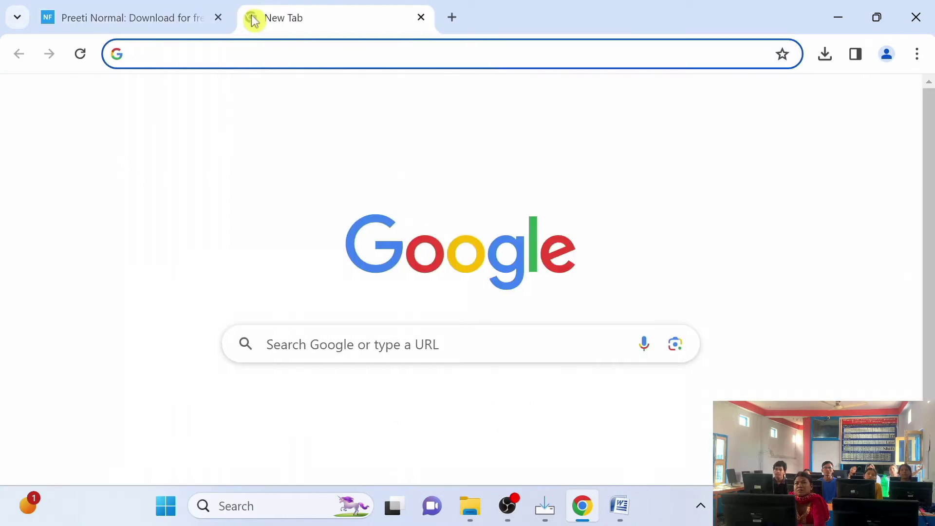
left_click(218, 19)
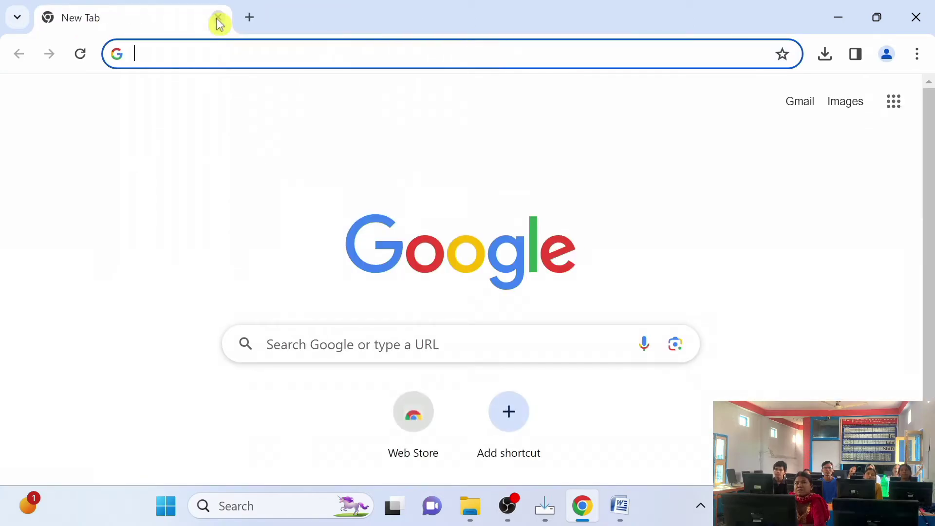
Step: Search Google for "unicode traditional"
left_click(323, 335)
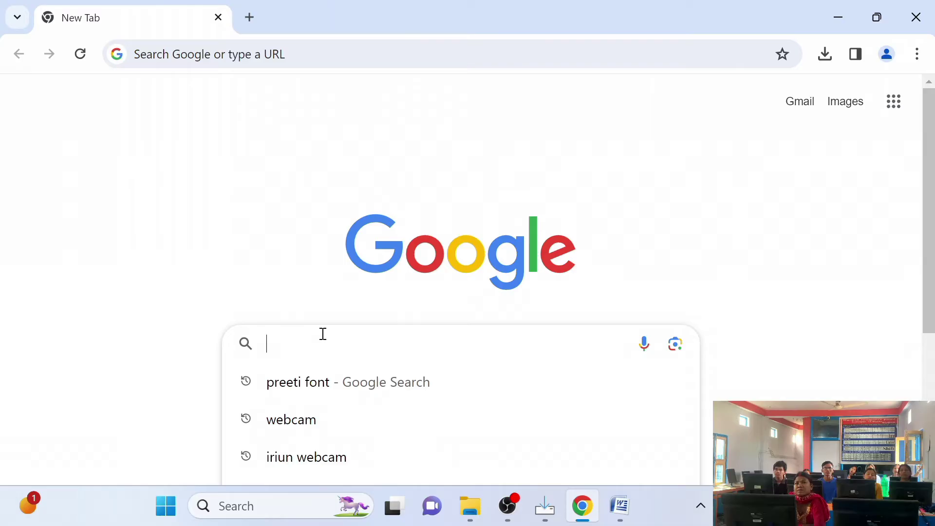
type("un")
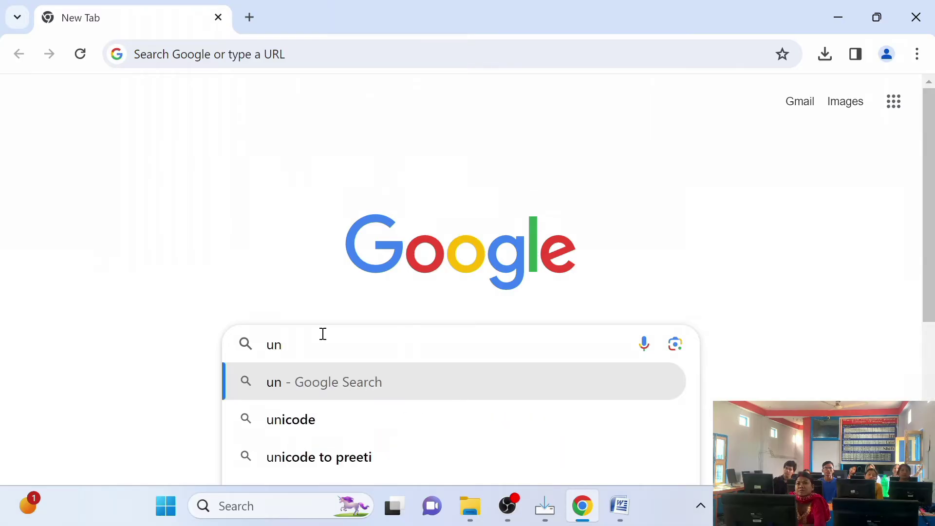
type("icode ")
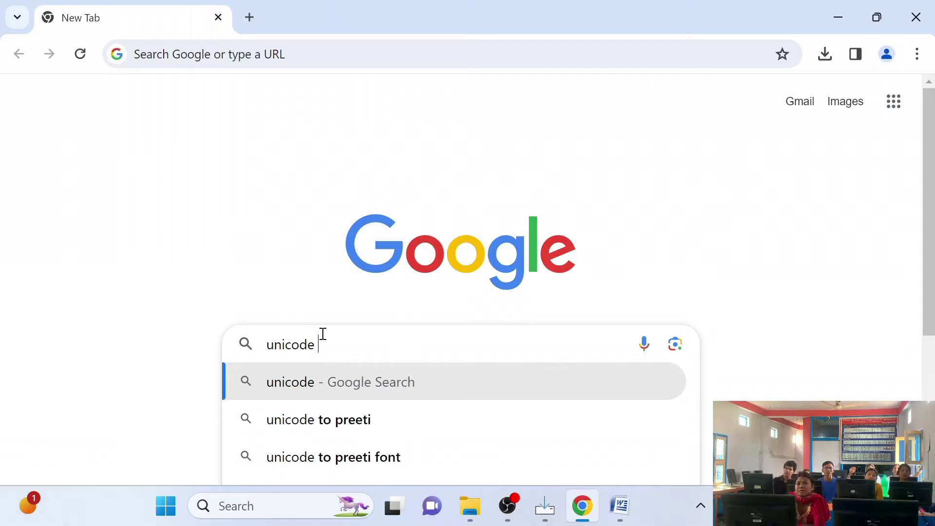
type("tra")
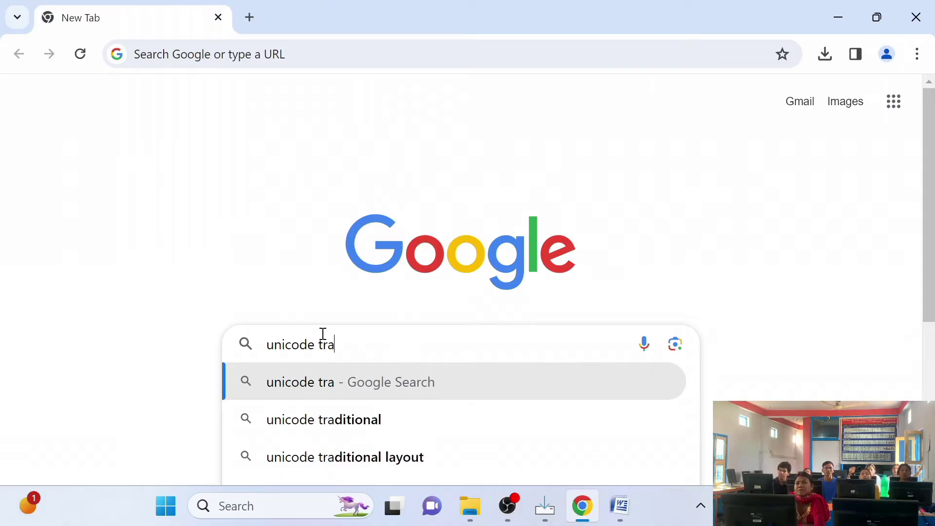
left_click(382, 421)
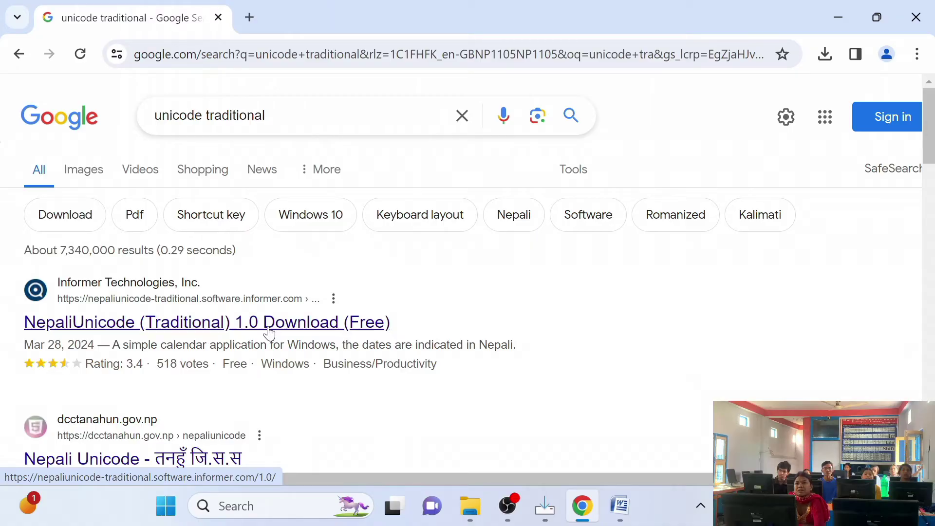
Step: Open the NepaliUnicode (Traditional) 1.0 page on Software Informer, dismiss the advertisement, and download nepali_traditional.zip
left_click(240, 323)
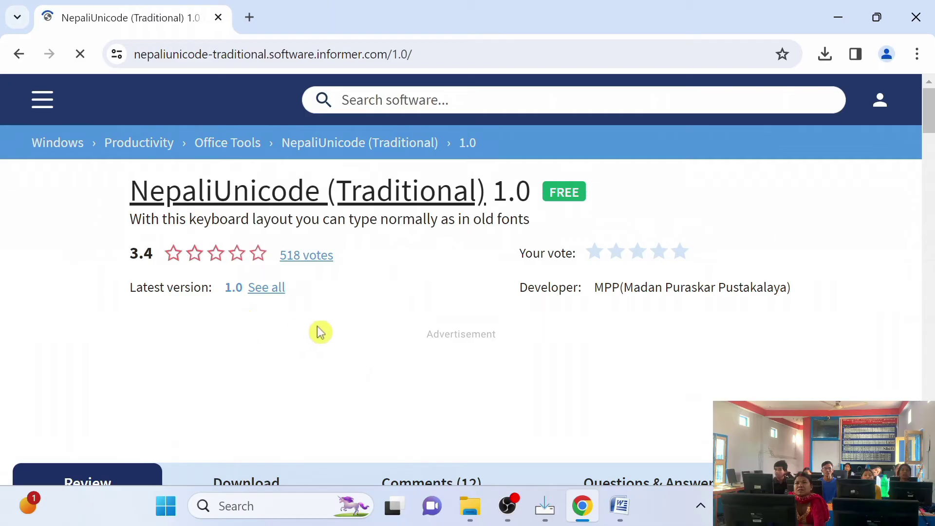
scroll(317, 327, "down", 1)
scroll(318, 329, "down", 3)
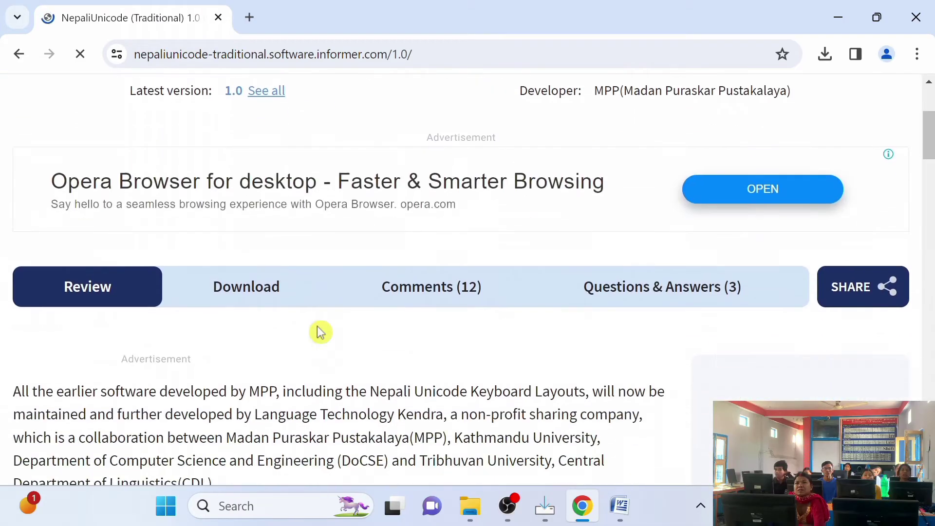
left_click(265, 275)
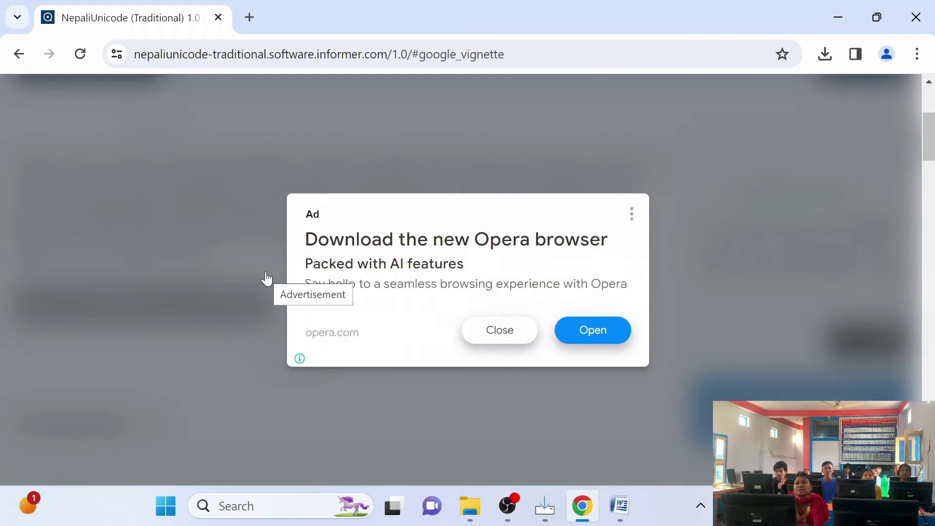
left_click(483, 331)
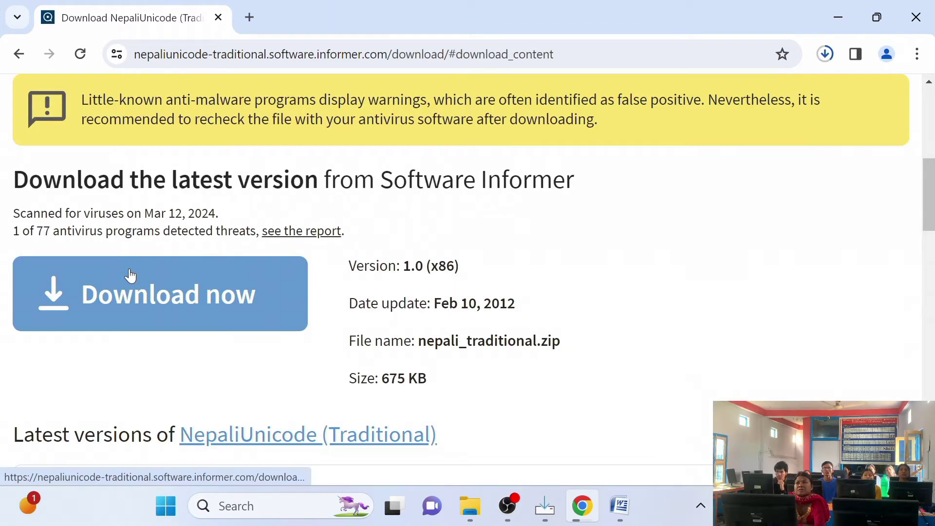
left_click(157, 296)
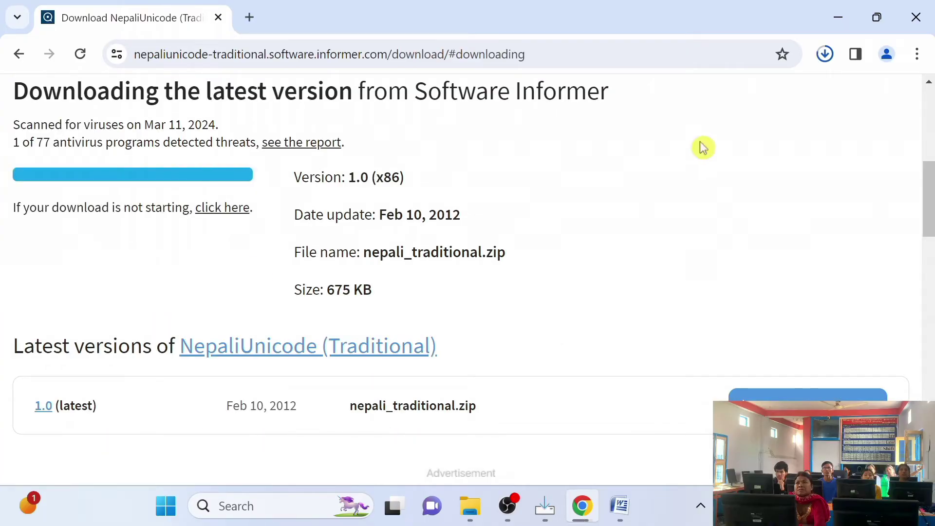
Step: Show the downloaded nepali_traditional (1).zip in its folder and open the Nepali_Traditional folder inside it
left_click(825, 54)
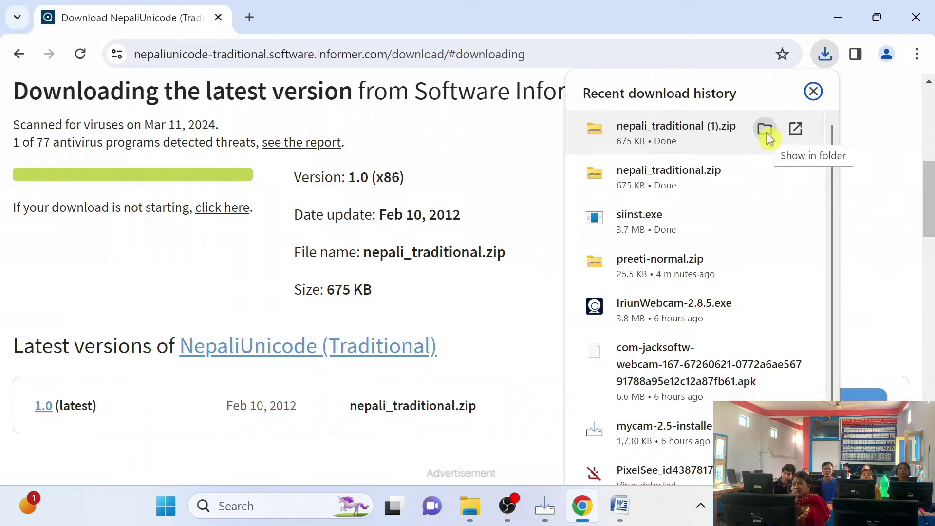
left_click(765, 129)
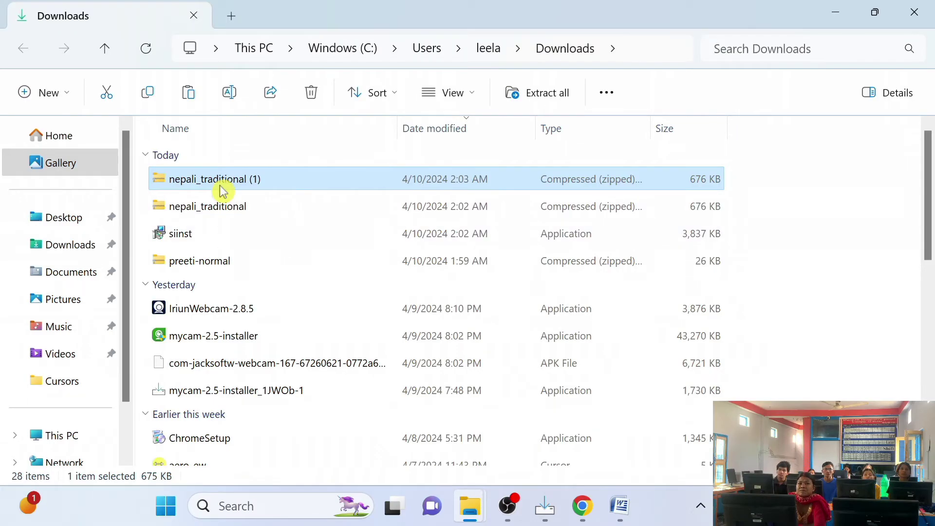
double_click(221, 187)
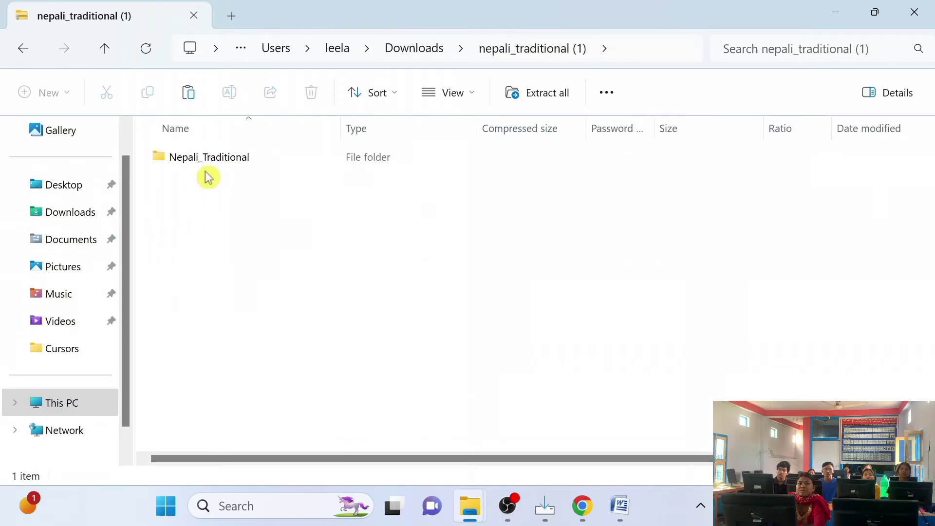
left_click(222, 167)
double_click(222, 167)
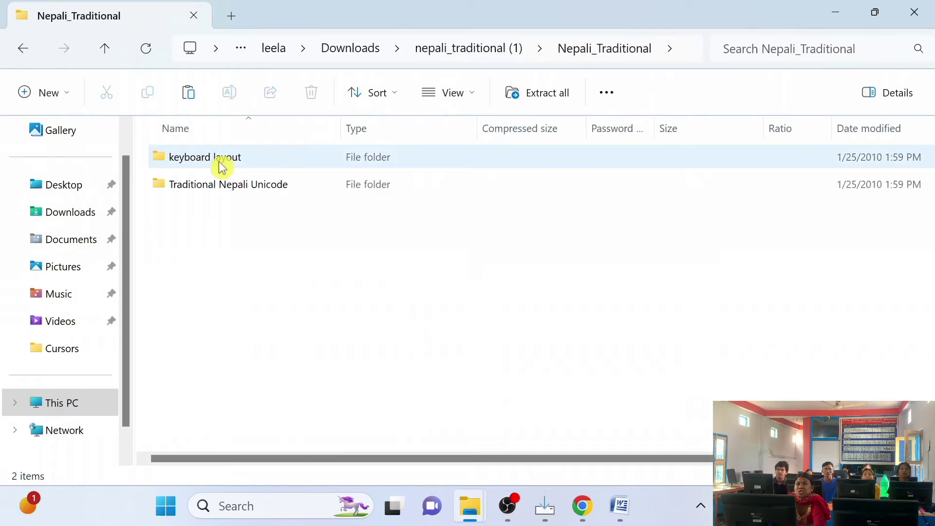
Step: View the keyboardlayout-Traditional GIF from the keyboard layout folder in Photos, using that app just once, and close it
double_click(218, 165)
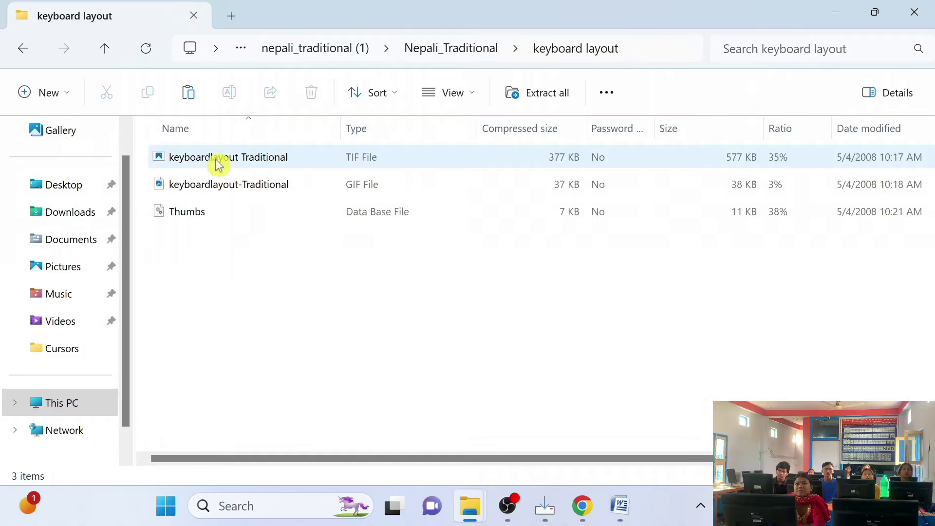
double_click(230, 188)
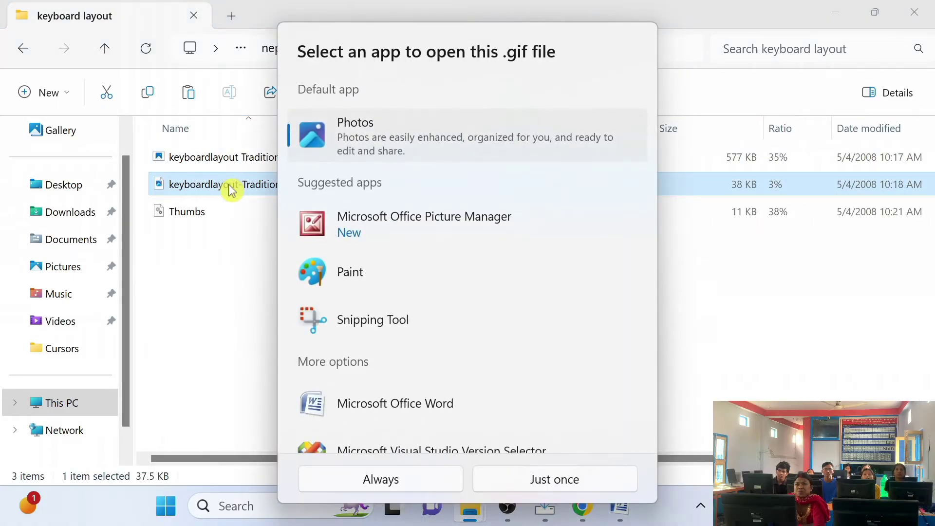
left_click(548, 486)
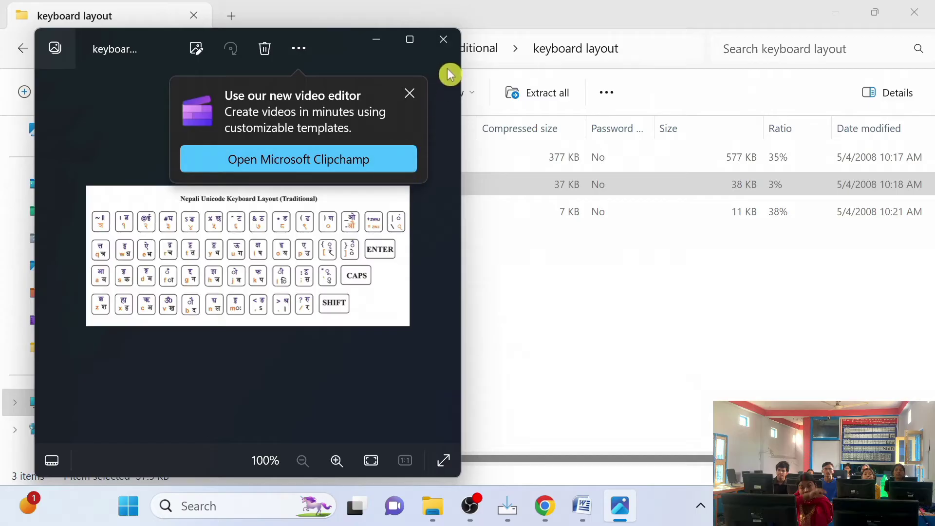
left_click(443, 39)
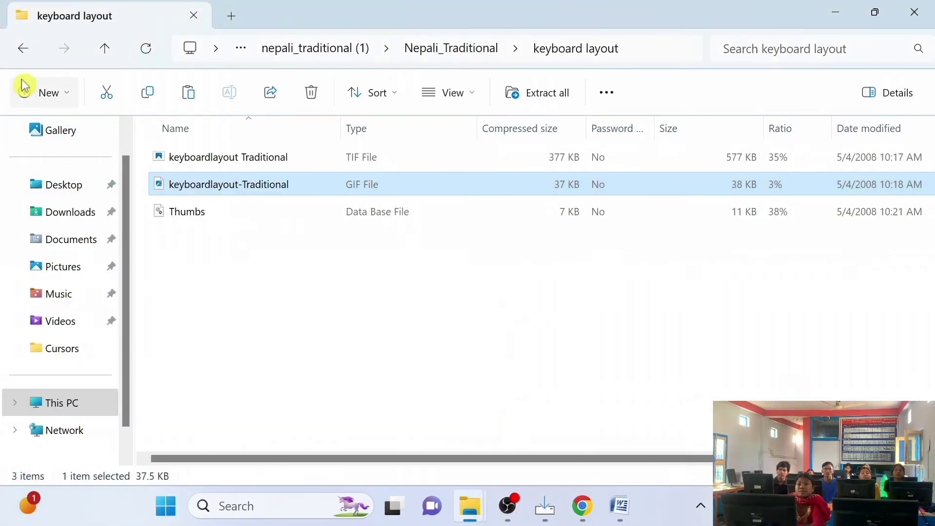
Step: Install the Nepali Unicode Traditional Layout by running setup from the Traditional Nepali Unicode folder, and close the installer
left_click(22, 49)
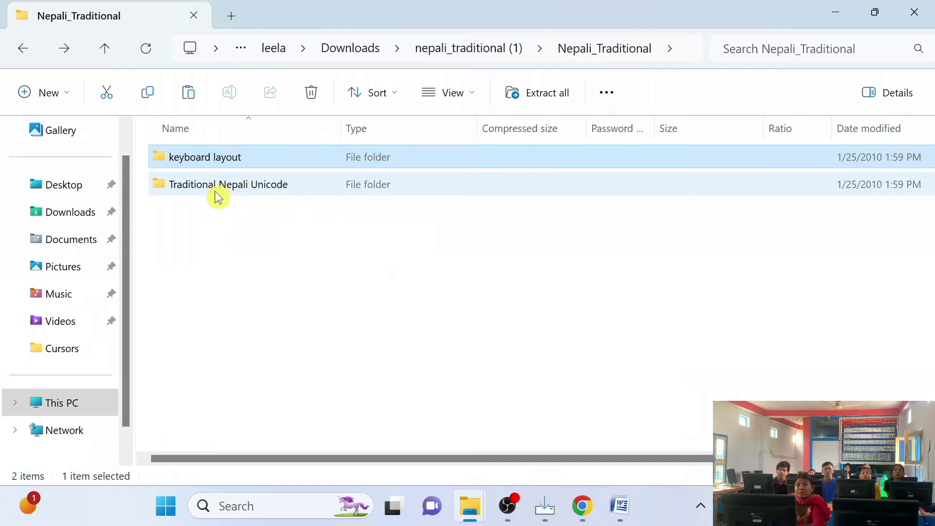
double_click(218, 197)
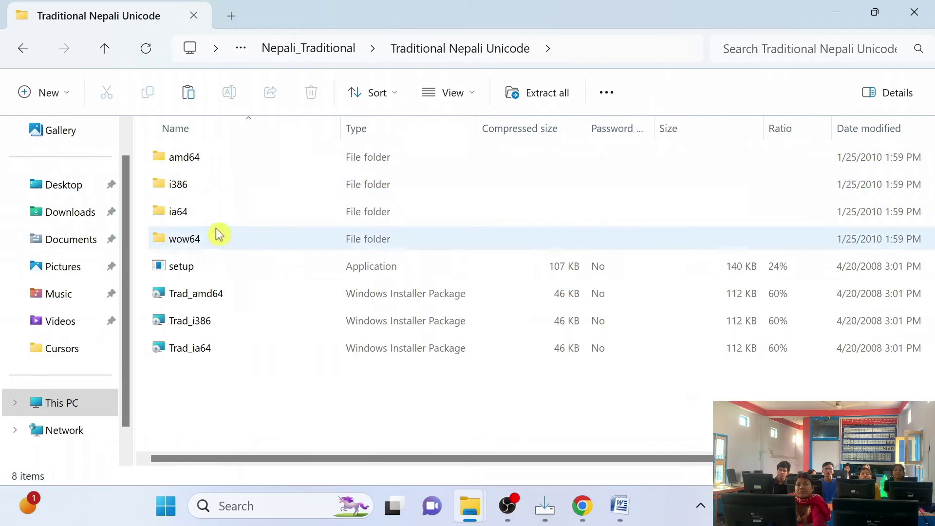
double_click(211, 272)
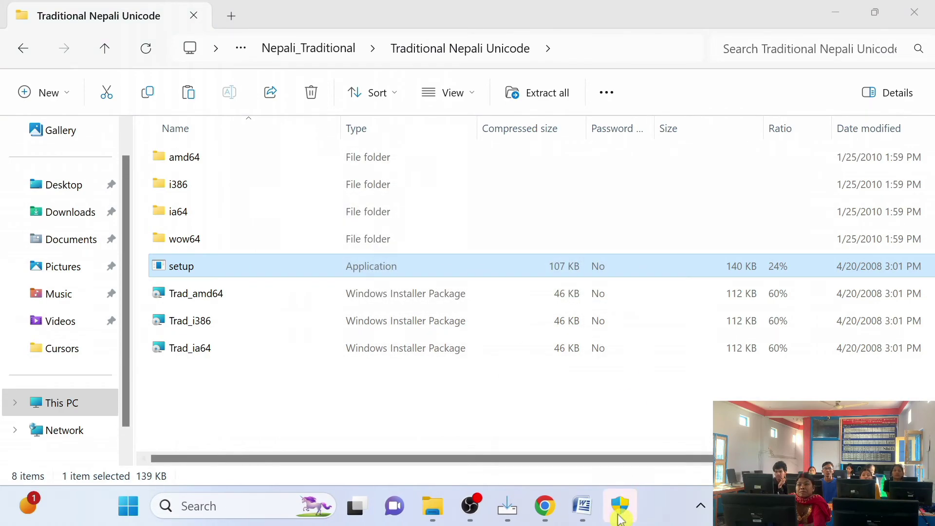
left_click(620, 517)
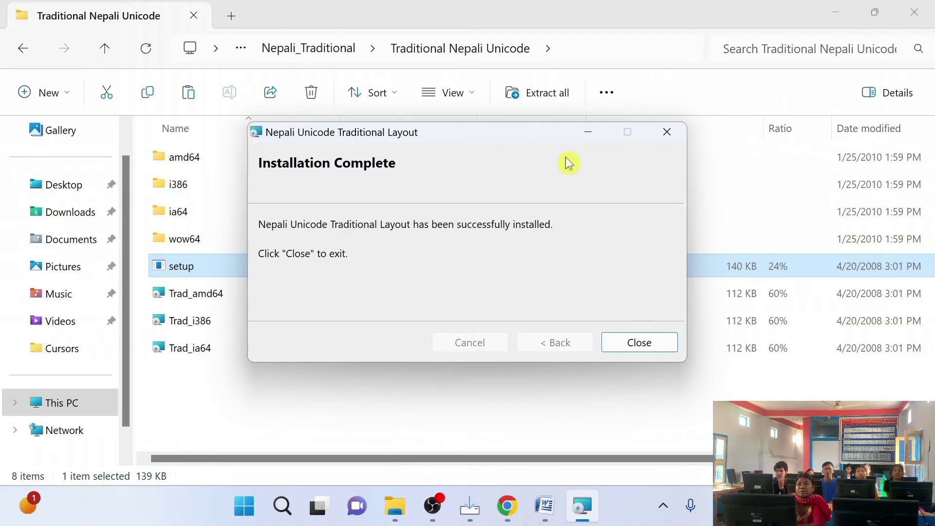
left_click(671, 130)
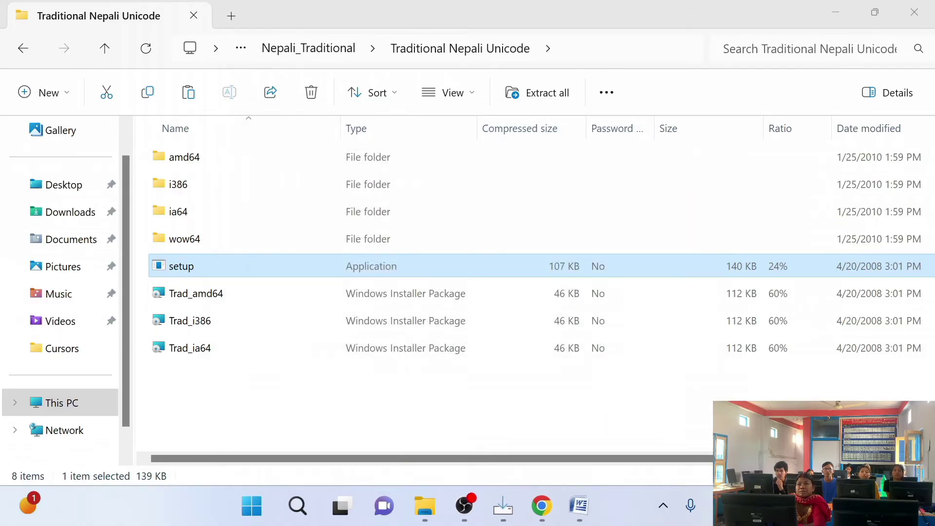
Step: Check the available Windows keyboard layouts and switch back to the blank Word document
left_click(726, 506)
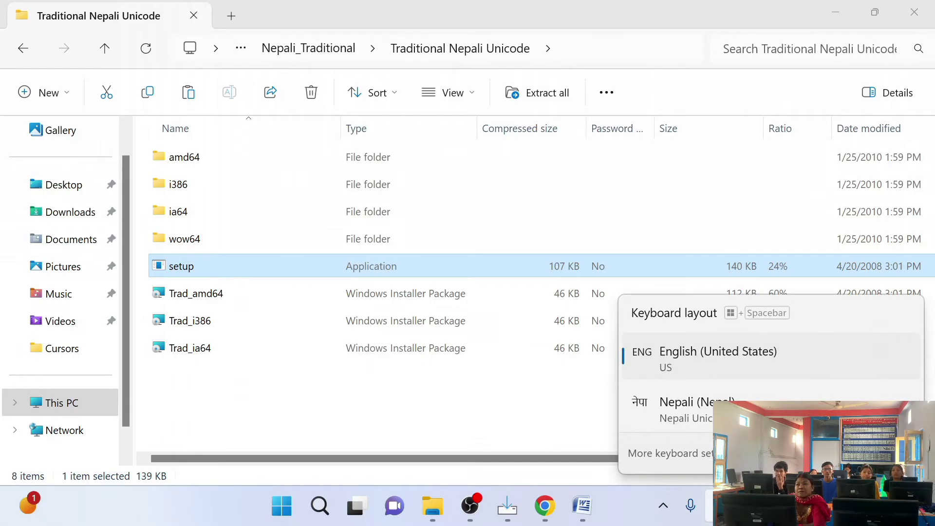
left_click(588, 507)
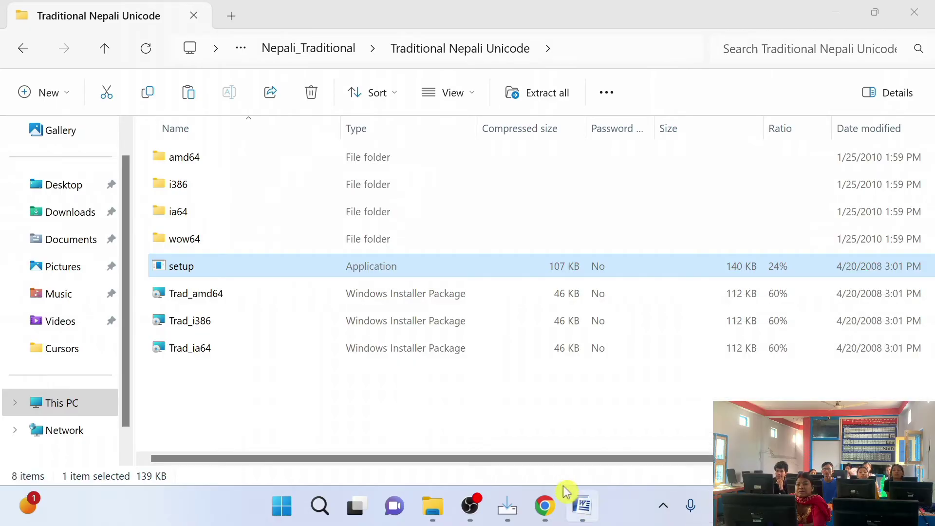
left_click(580, 506)
Step: Reapply the Preeti font to the blank document
left_click(217, 57)
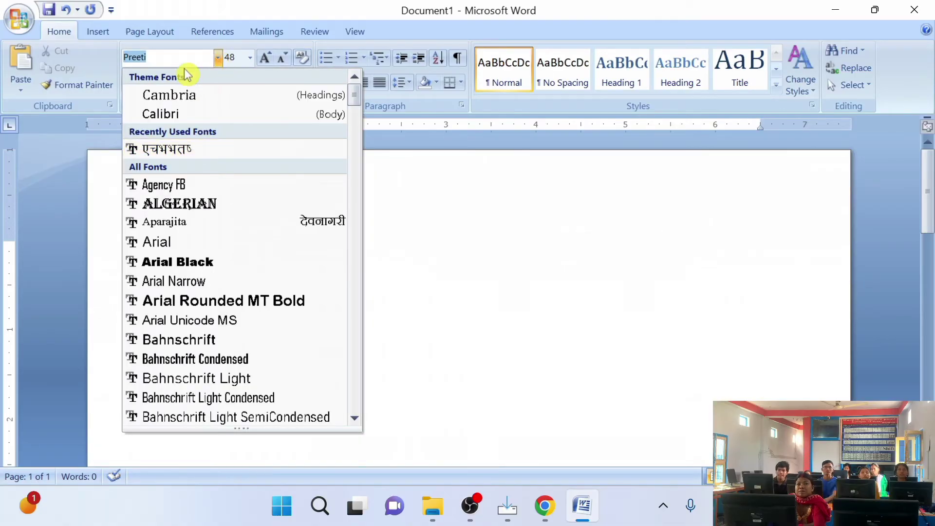
type("Pree")
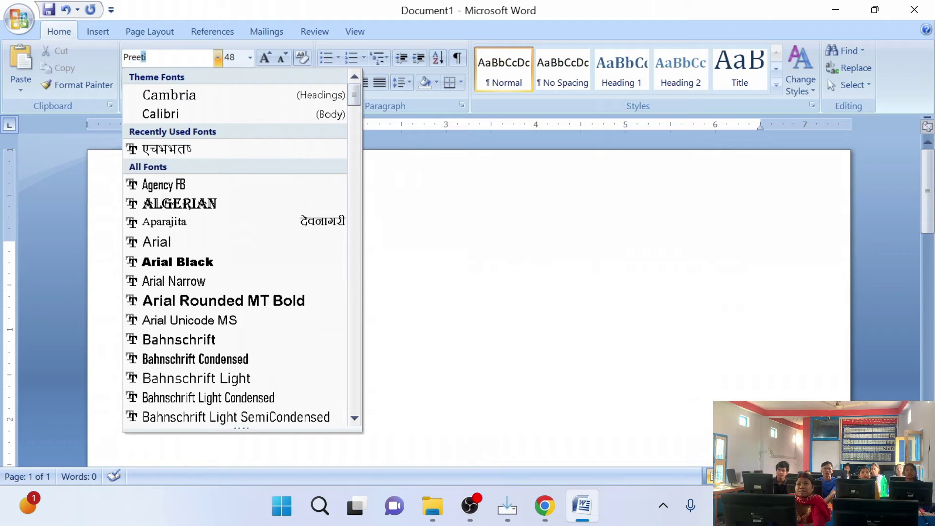
type("ti")
key("Return")
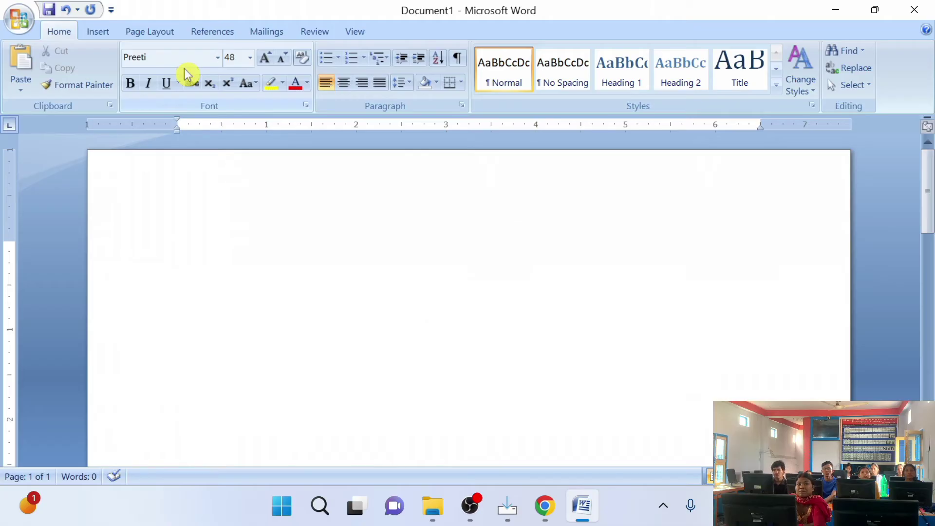
Step: Set the font to Calibri (Body) and write जजजजव in the blank document using the Nepali (Nepal) keyboard layout
left_click(217, 60)
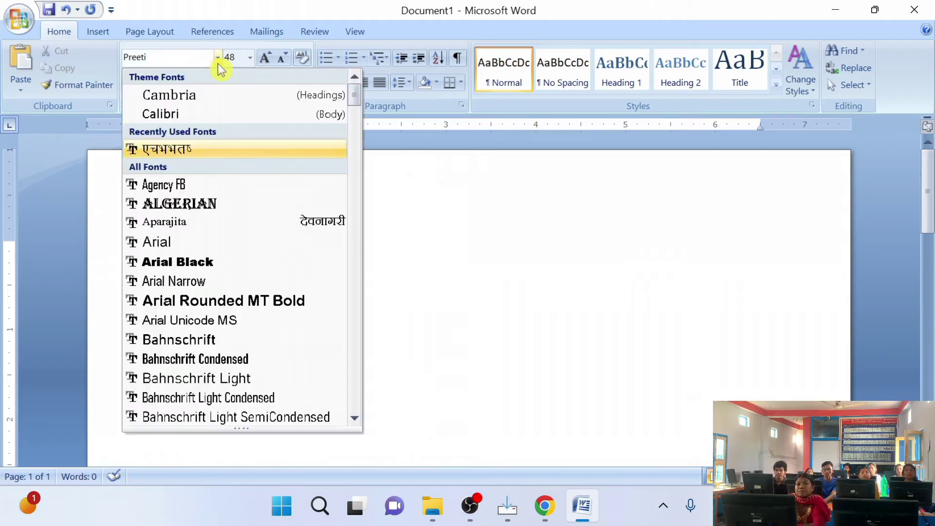
left_click(177, 113)
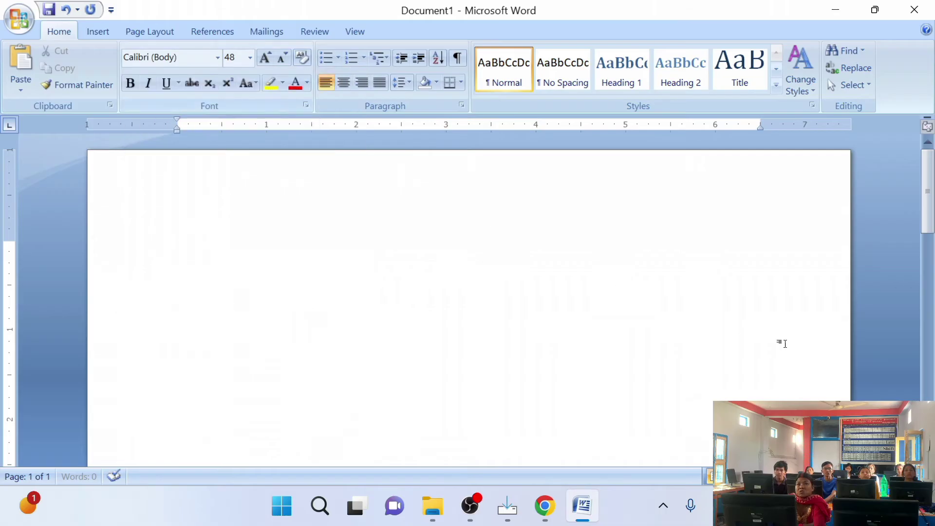
key("super+space")
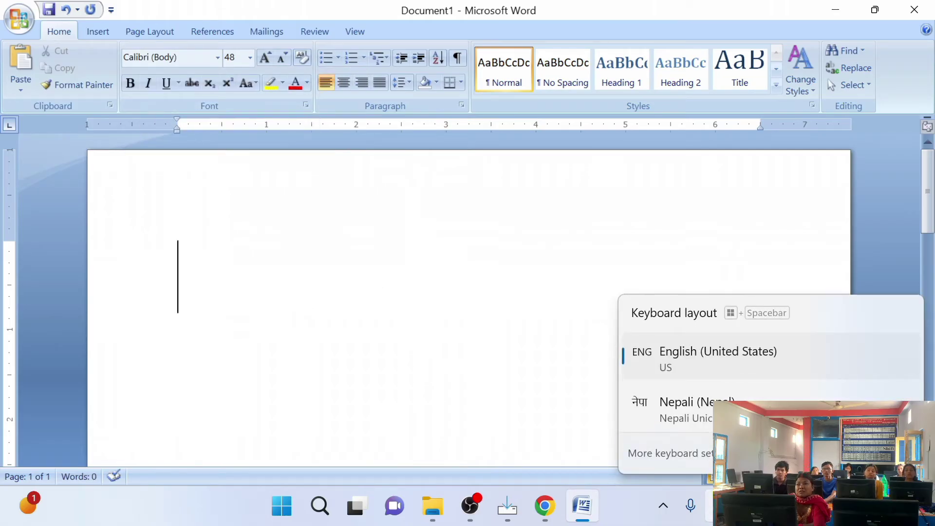
left_click(701, 412)
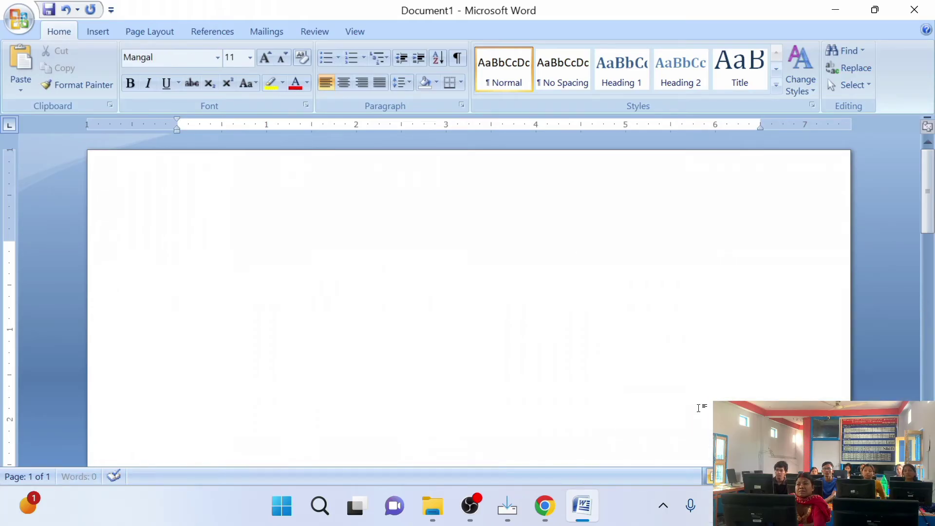
type("जजजजव")
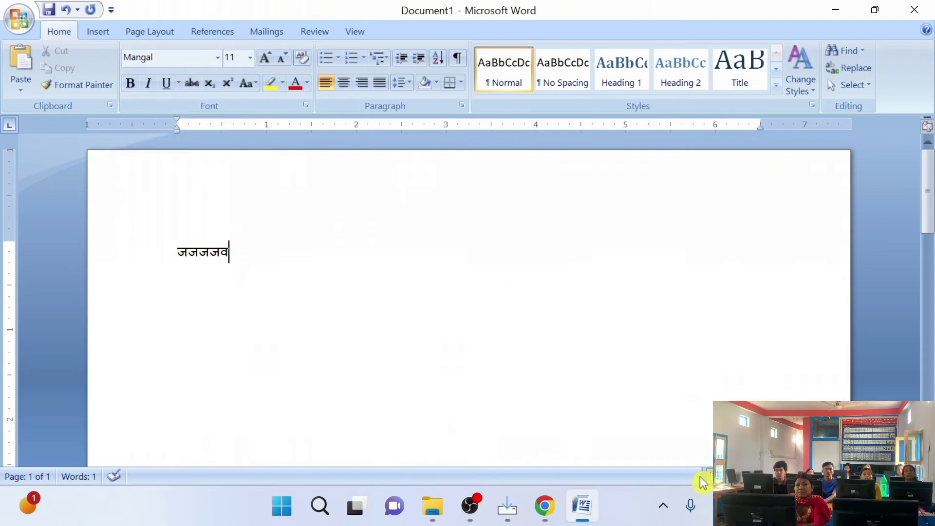
Step: Switch to the English (United States) keyboard layout and search Google for "kalimati font" in a new Chrome tab
left_click(726, 507)
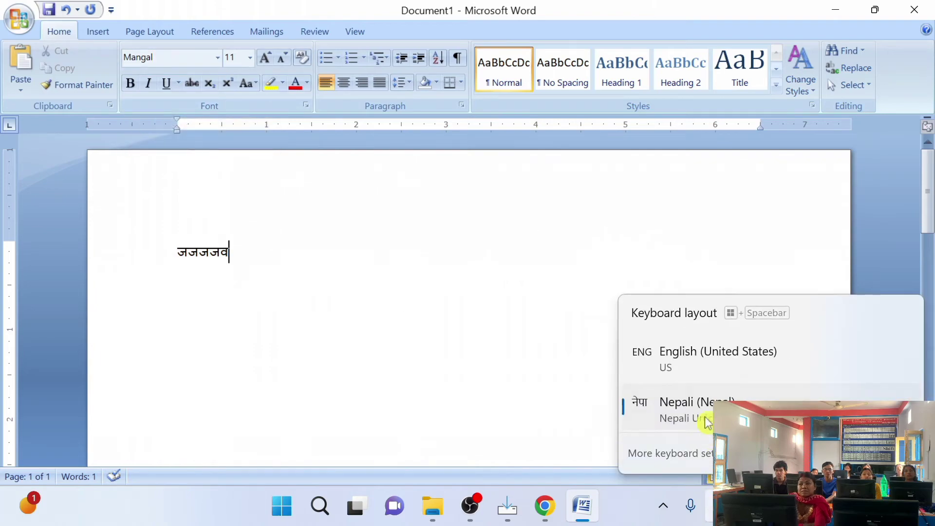
left_click(698, 360)
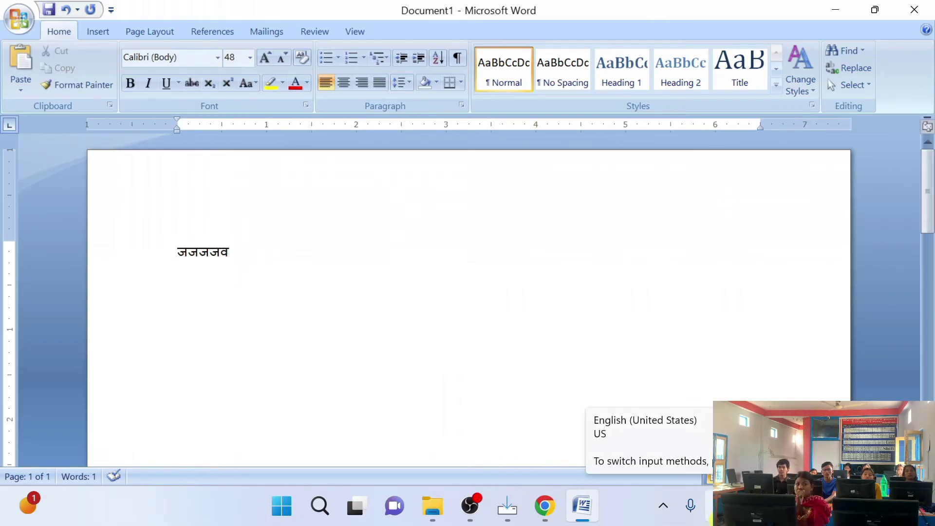
left_click(545, 506)
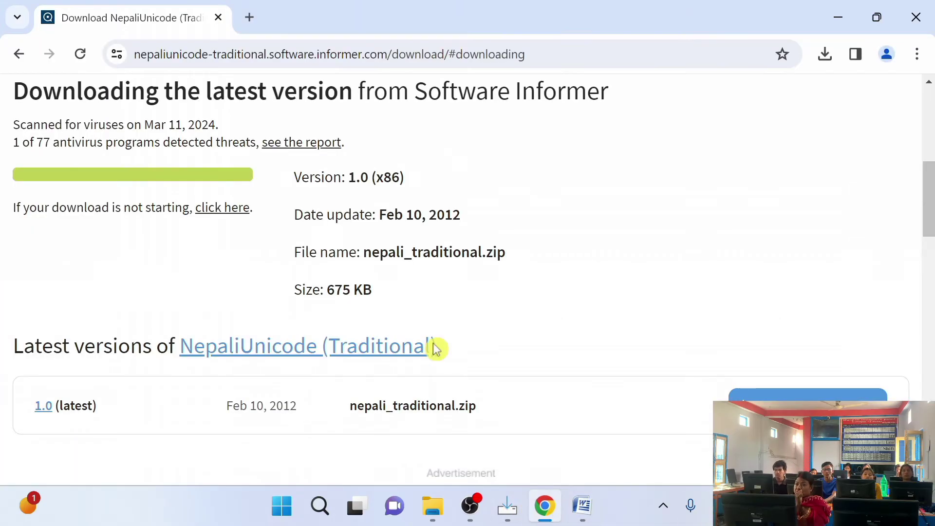
left_click(250, 17)
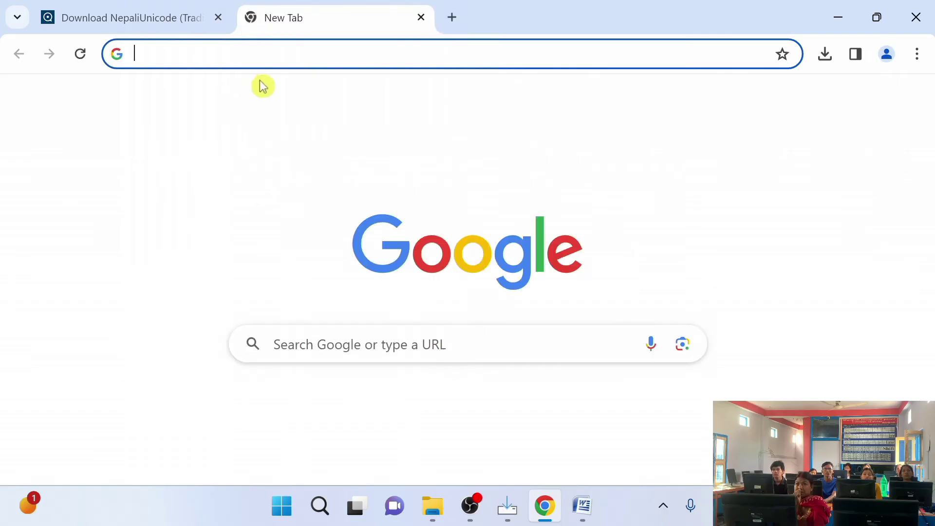
left_click(297, 346)
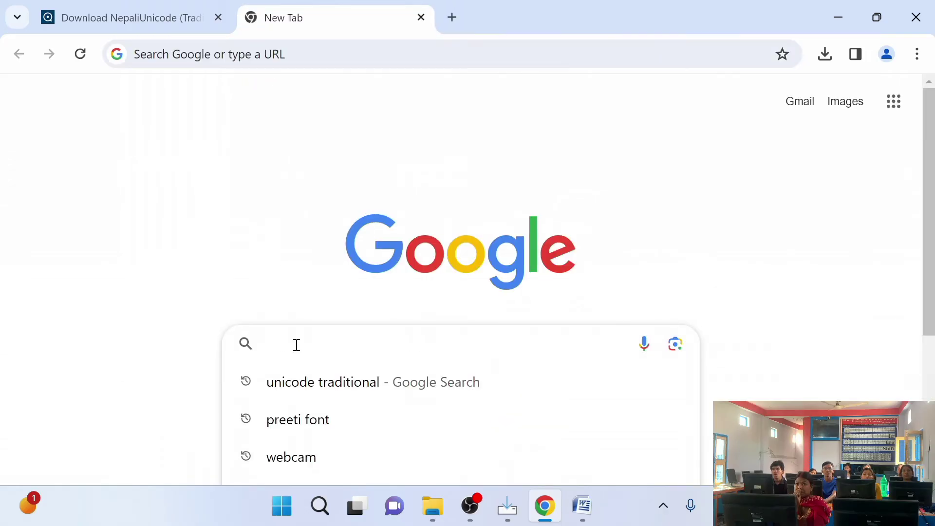
type("kalimati ")
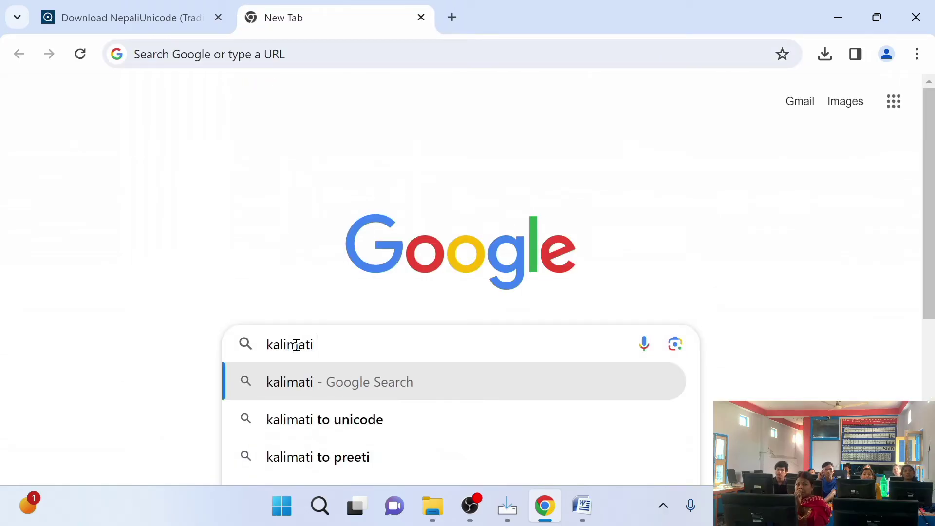
type("con")
key("BackSpace")
key("BackSpace")
key("BackSpace")
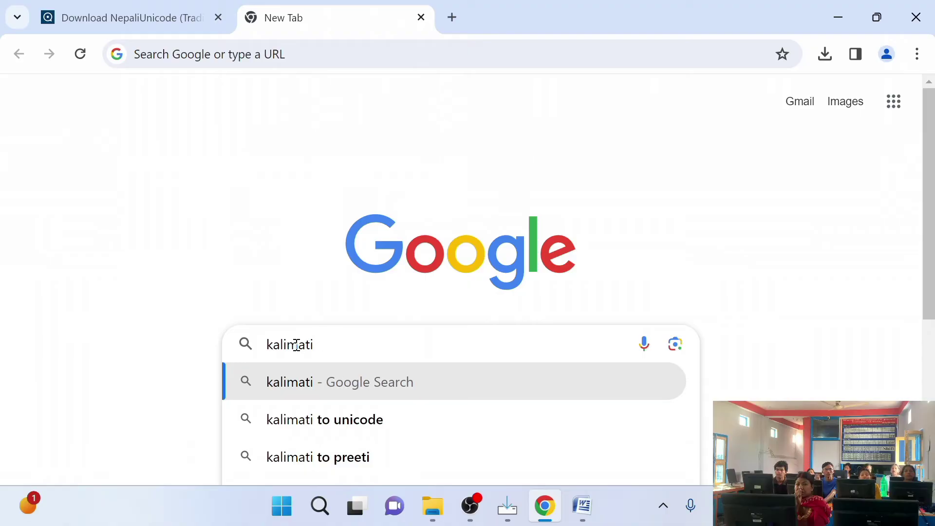
type("font")
key("Return")
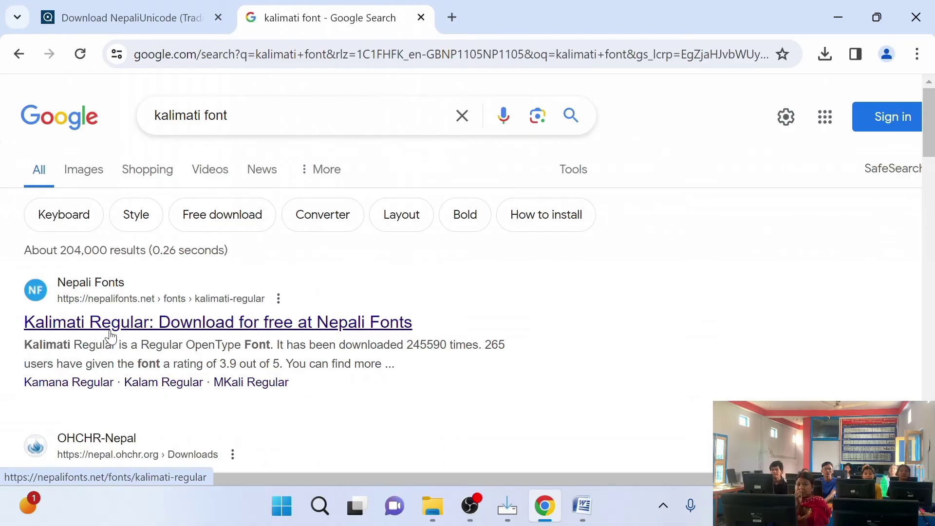
Step: Open the Kalimati Regular result from Nepali Fonts and download the font
left_click(143, 333)
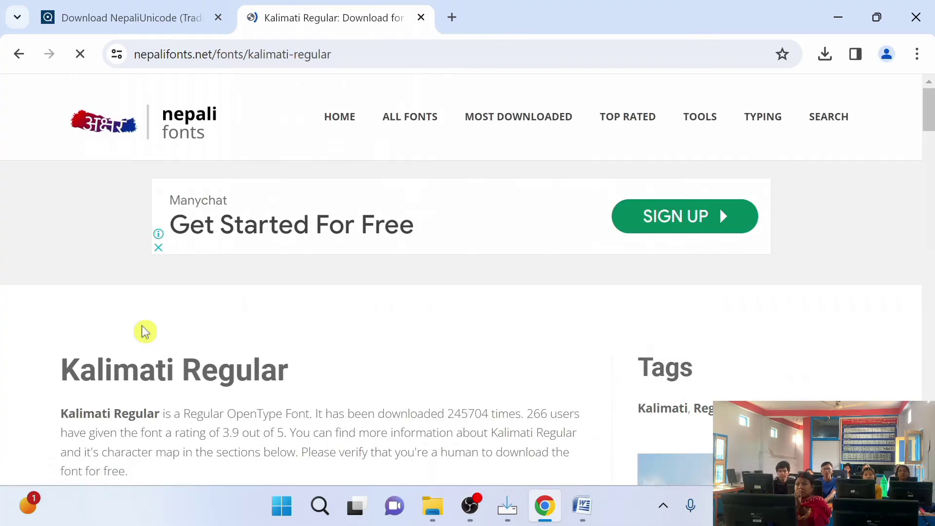
scroll(181, 350, "down", 2)
scroll(185, 355, "down", 5)
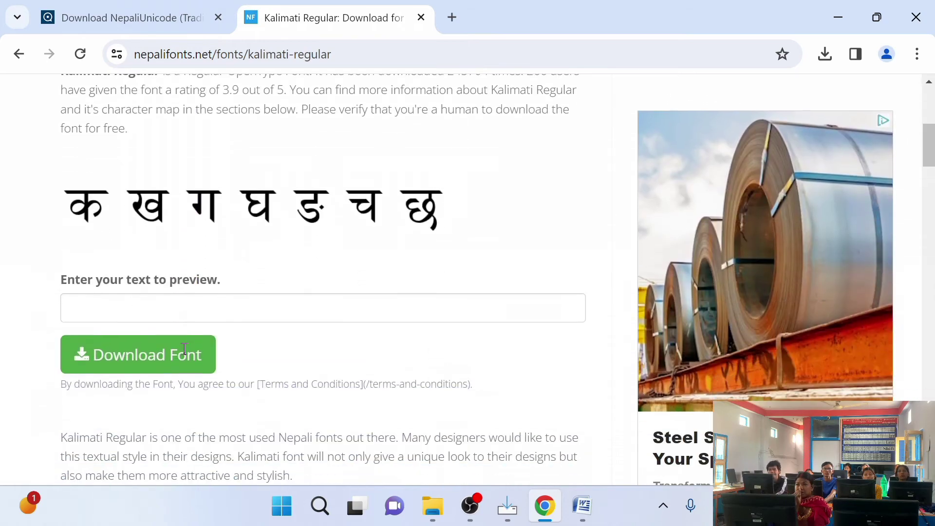
left_click(141, 365)
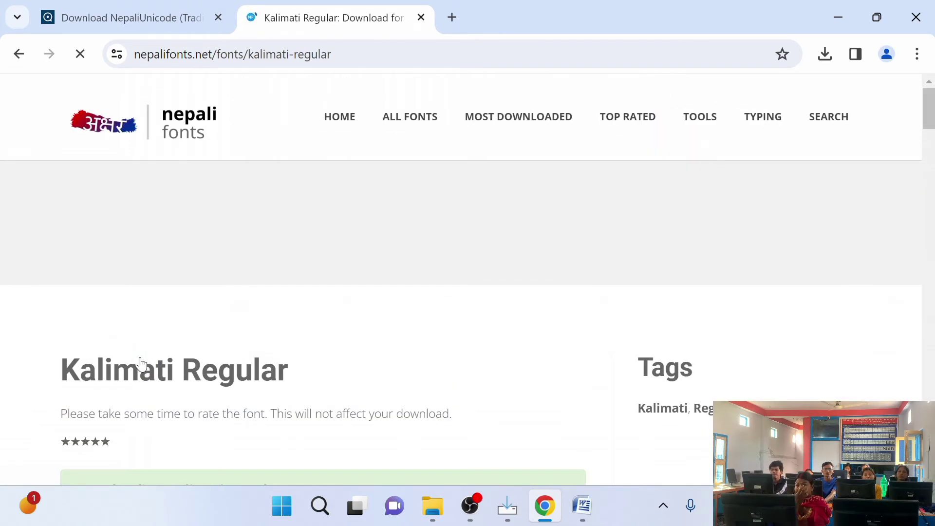
scroll(276, 376, "down", 3)
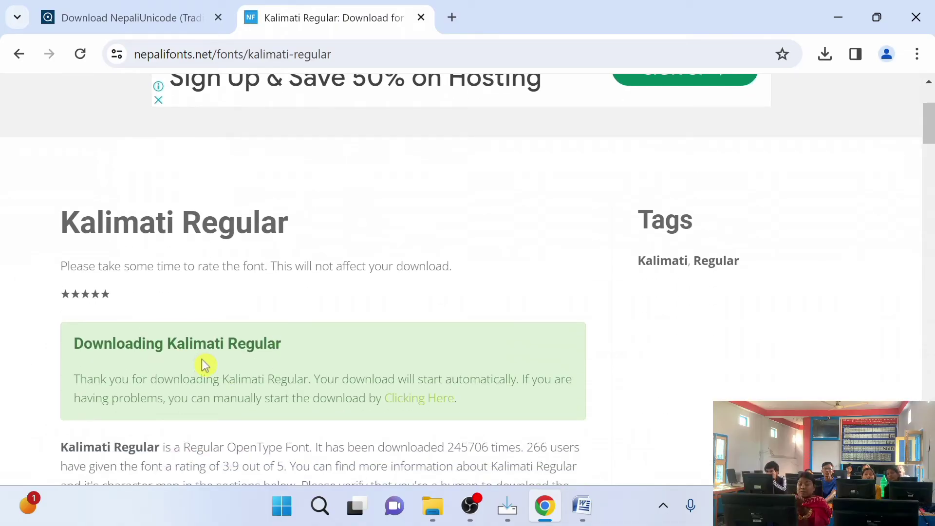
Step: Locate the downloaded kalimati-regular.zip in its folder and open the Kalimati Regular folder inside it
left_click(827, 57)
mouse_move(737, 134)
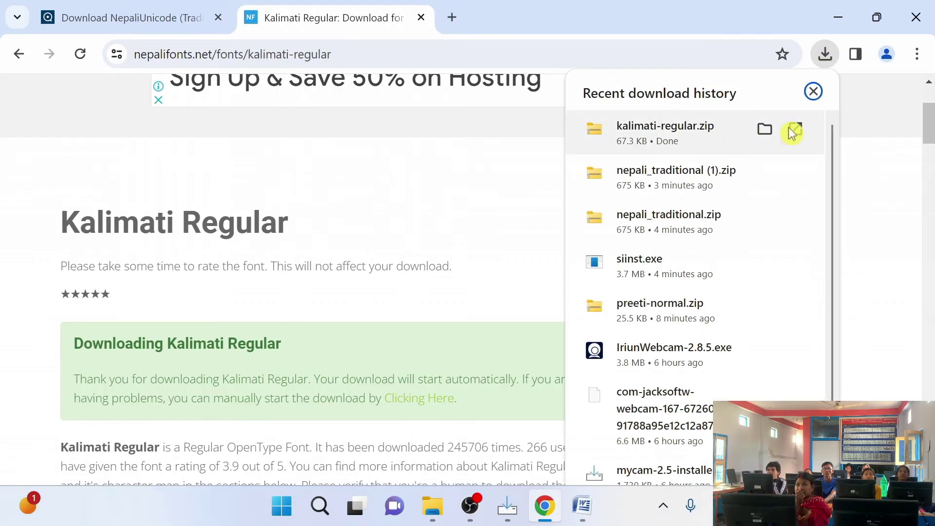
left_click(769, 132)
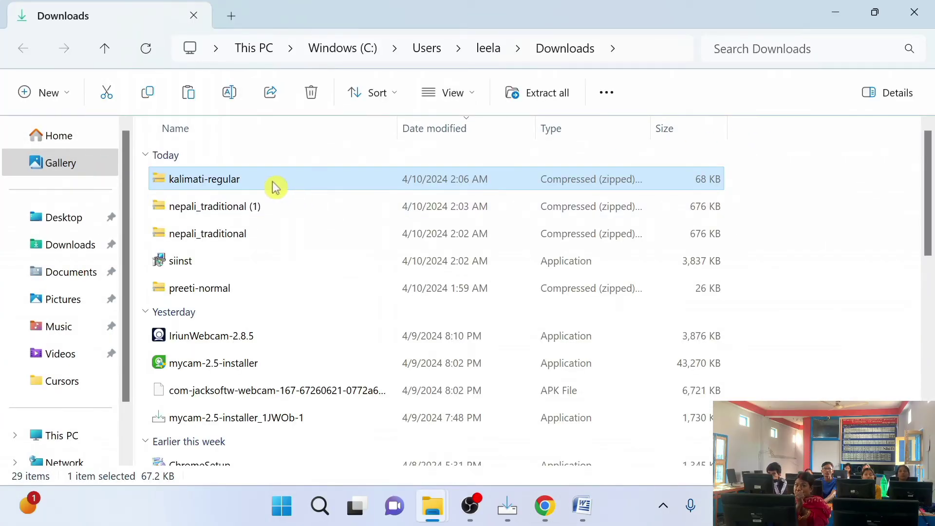
double_click(276, 187)
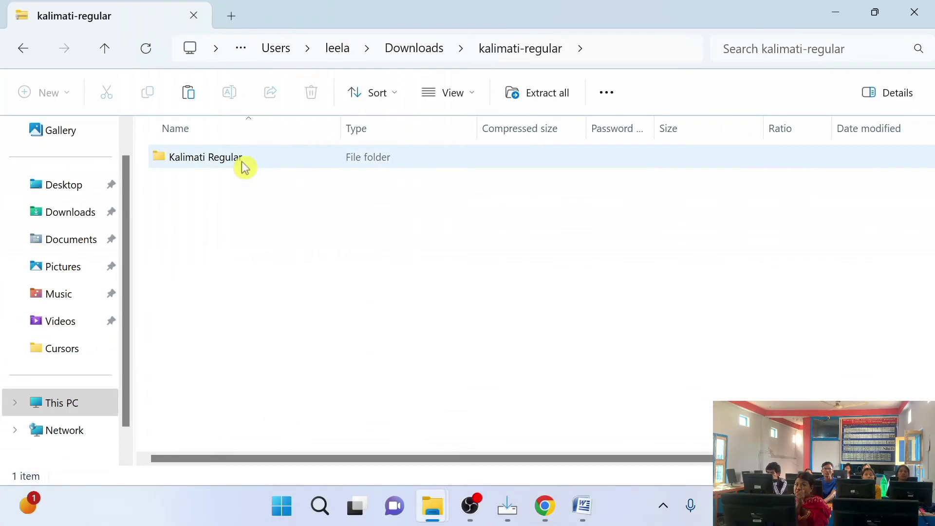
double_click(244, 167)
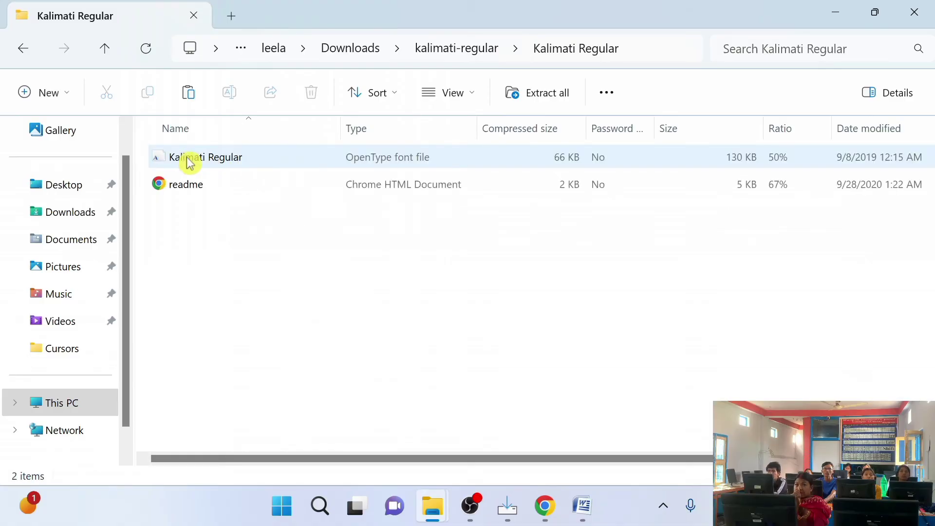
Step: Install the Kalimati font from the Kalimati Regular file, and close the font preview, File Explorer and Chrome
double_click(243, 161)
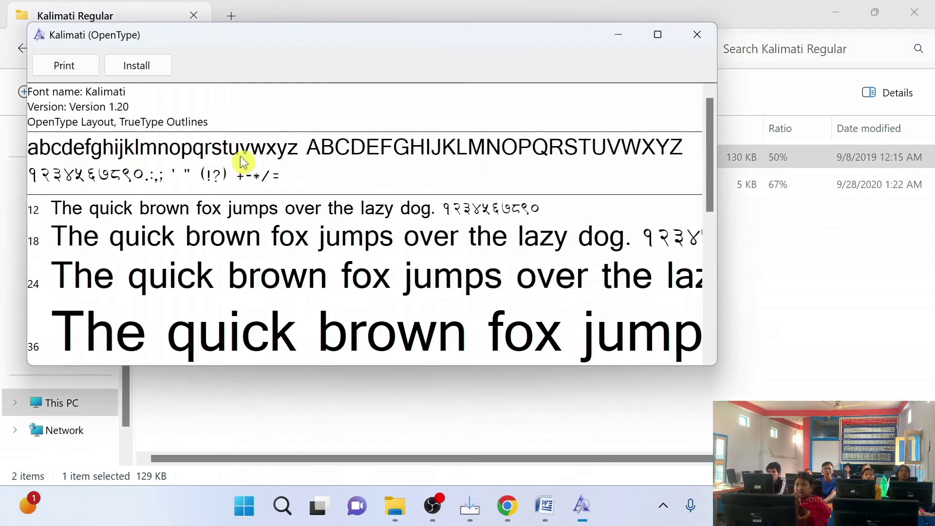
left_click(138, 68)
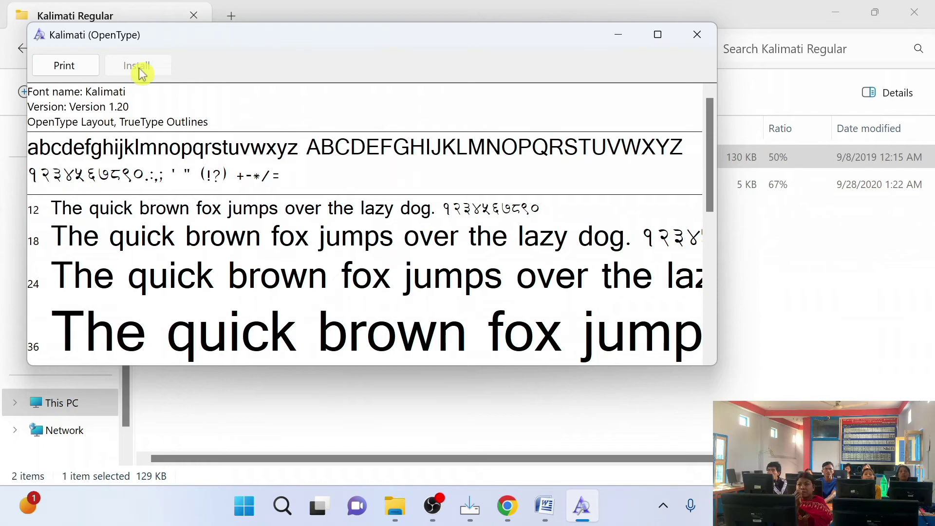
left_click(699, 36)
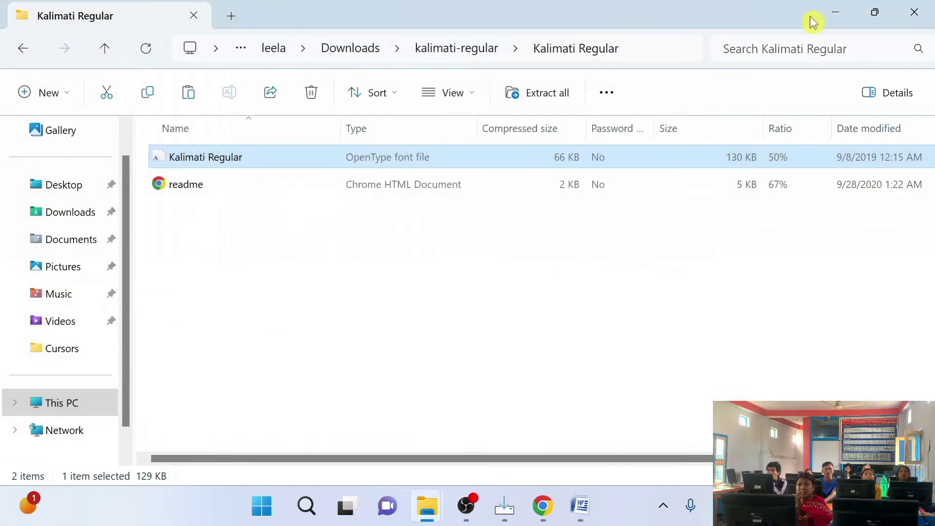
left_click(925, 7)
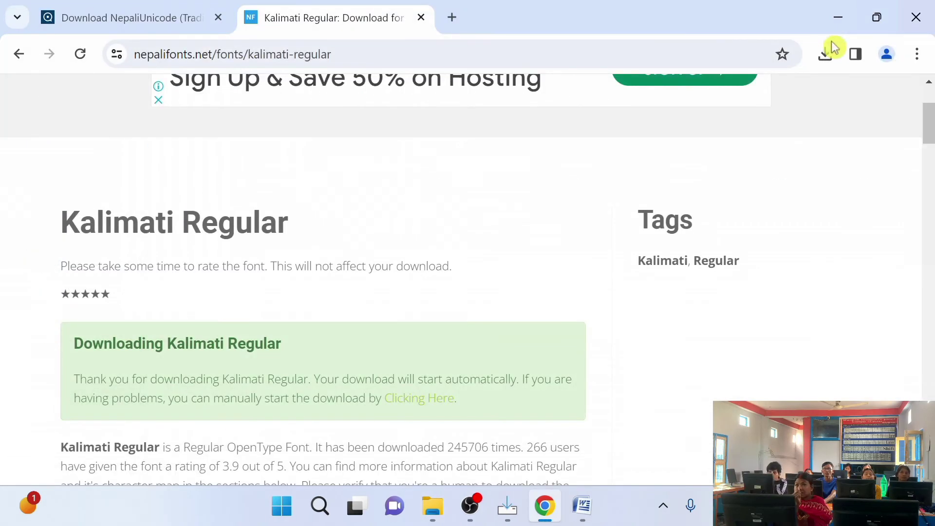
left_click(916, 15)
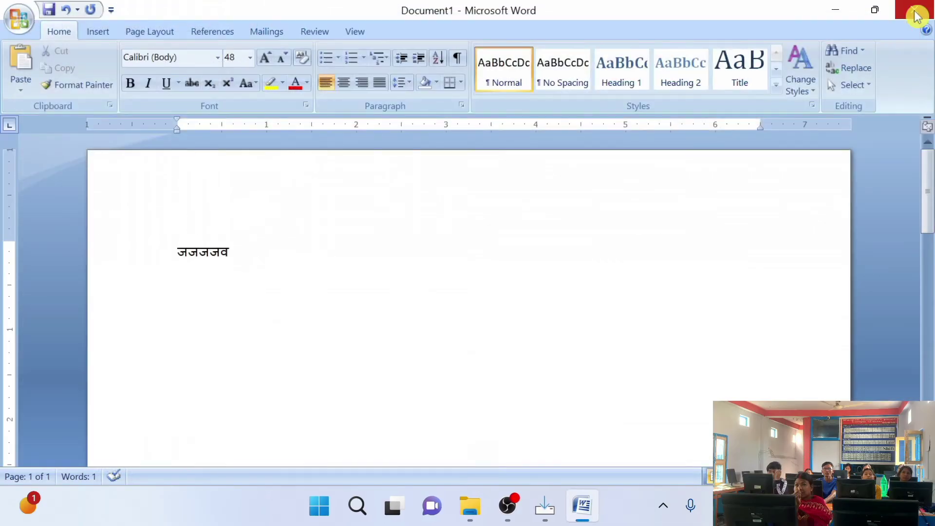
Step: Delete the Nepali sample text from the Word document
key("BackSpace")
key("BackSpace")
key("BackSpace")
key("BackSpace")
key("BackSpace")
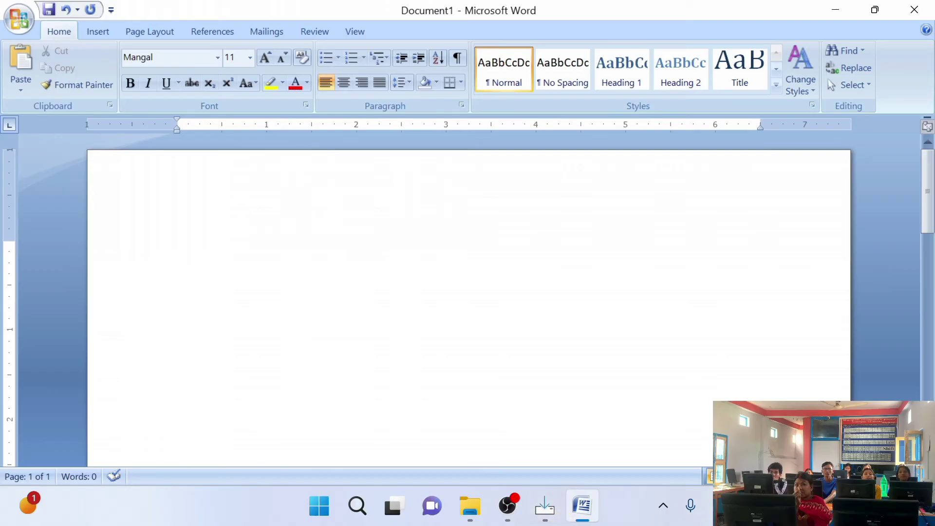
Step: Switch to the Nepali (Nepal) keyboard layout and try to enter a different font name
left_click(722, 505)
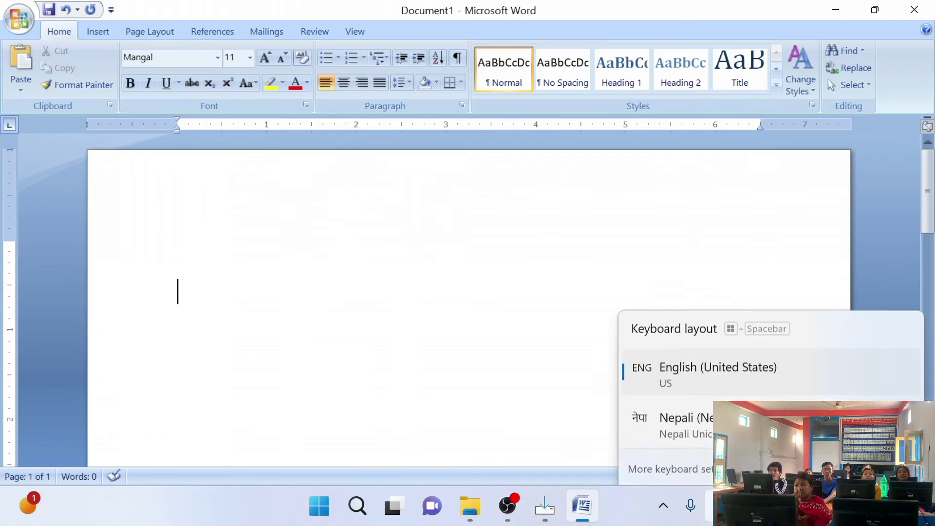
left_click(703, 417)
left_click(153, 63)
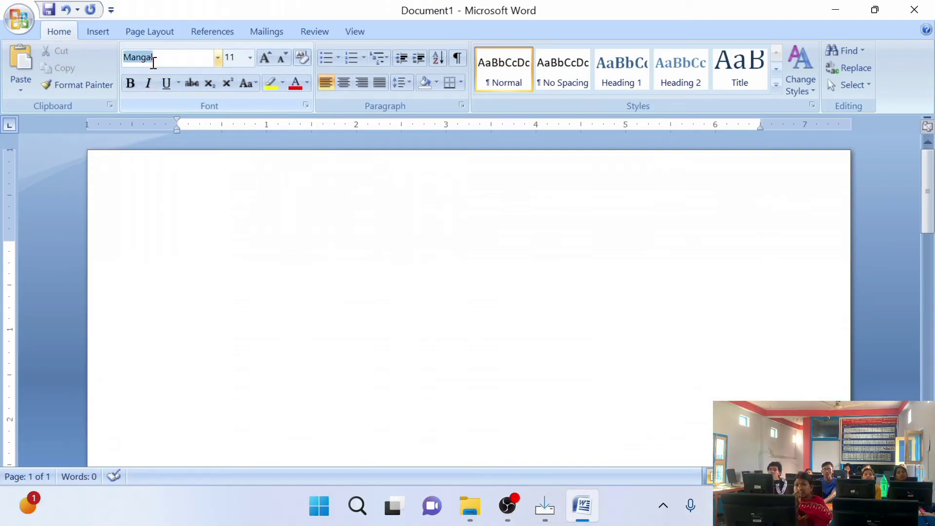
type("जवजवजवजज")
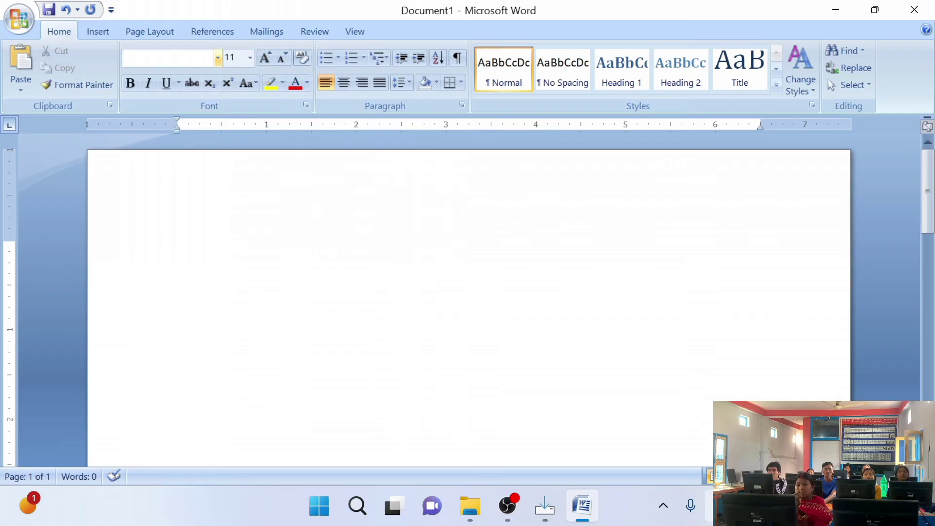
Step: Switch back to the English (United States) keyboard layout and set the document font to Kalimati
left_click(721, 506)
left_click(691, 366)
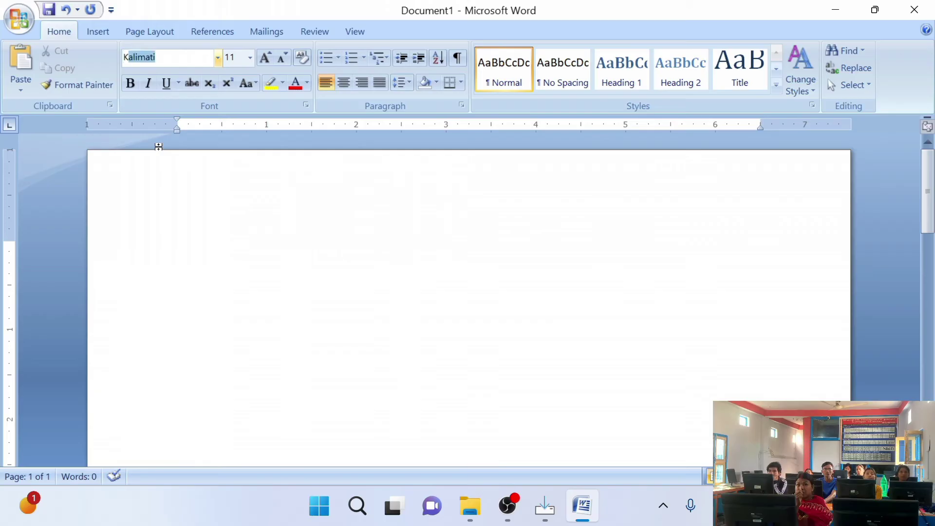
key("Return")
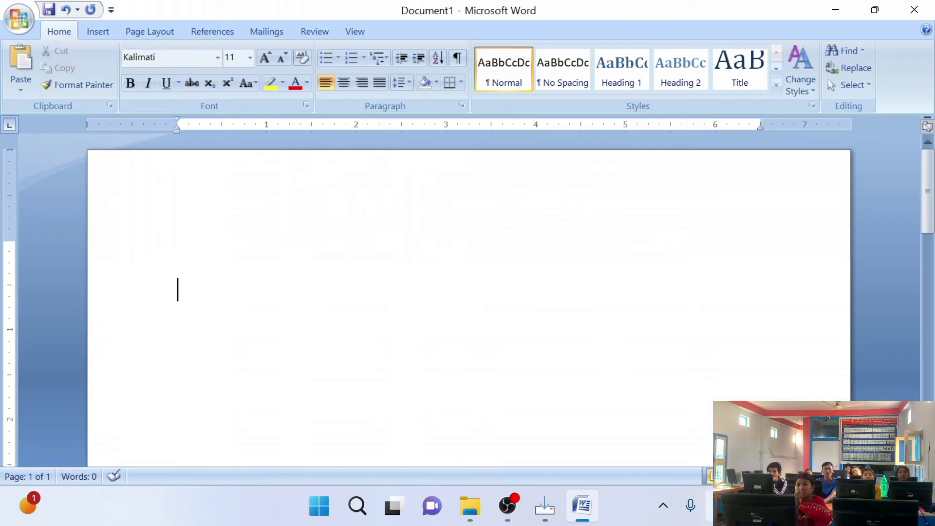
Step: Write पजवजवजजनव वजजनवज using the Nepali Unicode Traditional keyboard layout, and open the list of keyboard layouts
key("super+space")
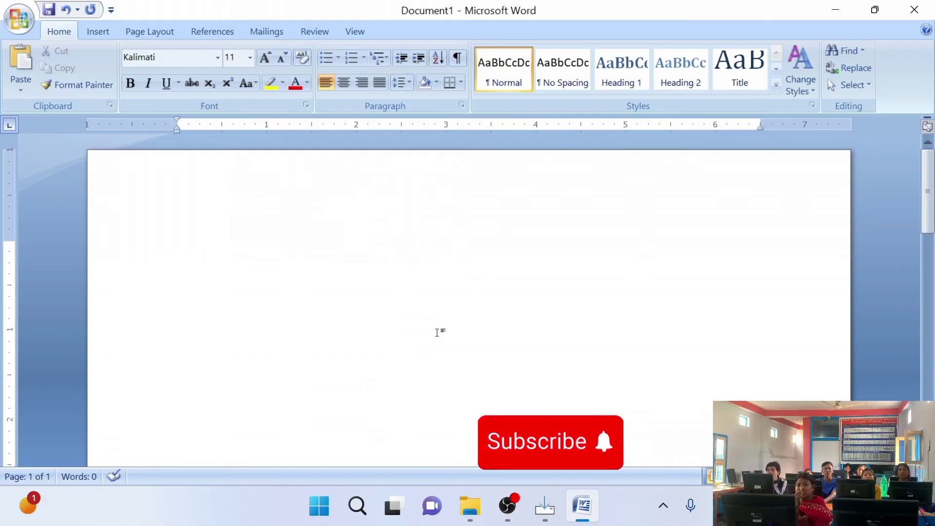
type("पजवजवजजनव वजजनवज")
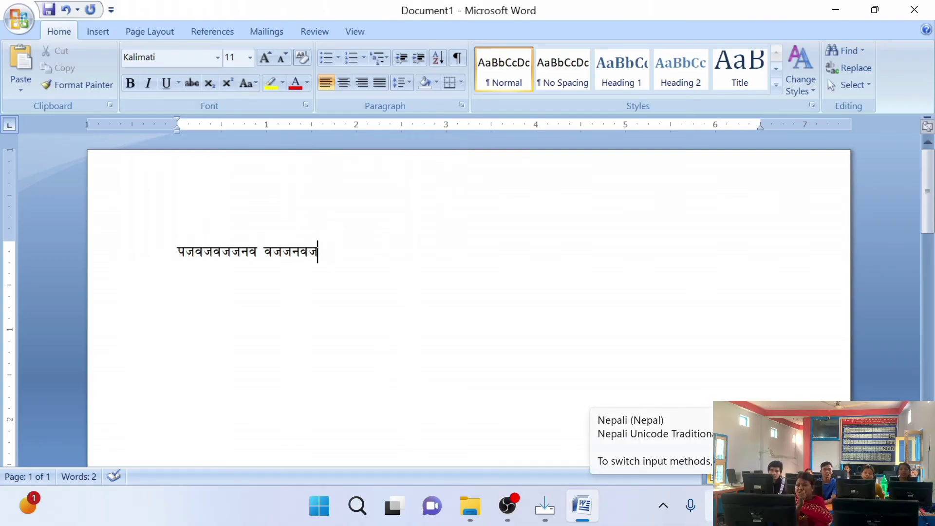
left_click(722, 505)
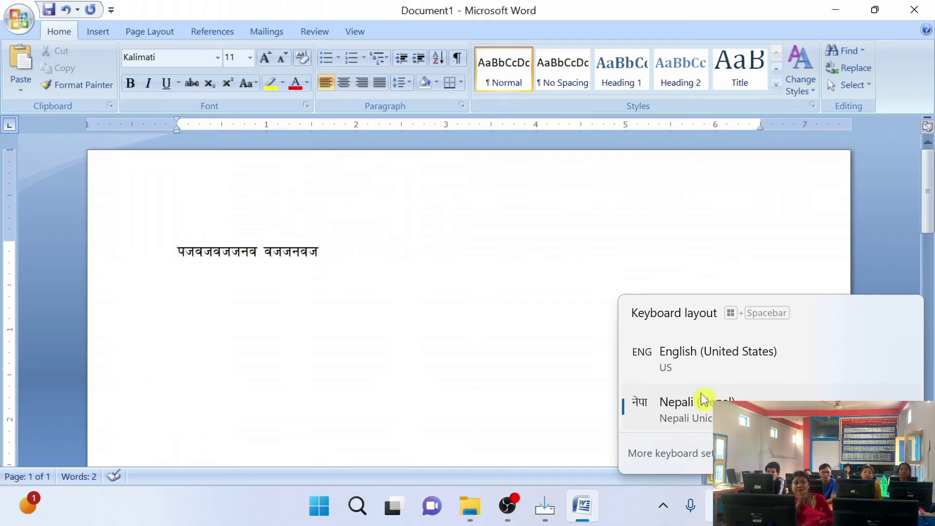
Step: Leave the document for the desktop and open the advanced keyboard settings in the typing section of Windows Settings
key("super+d")
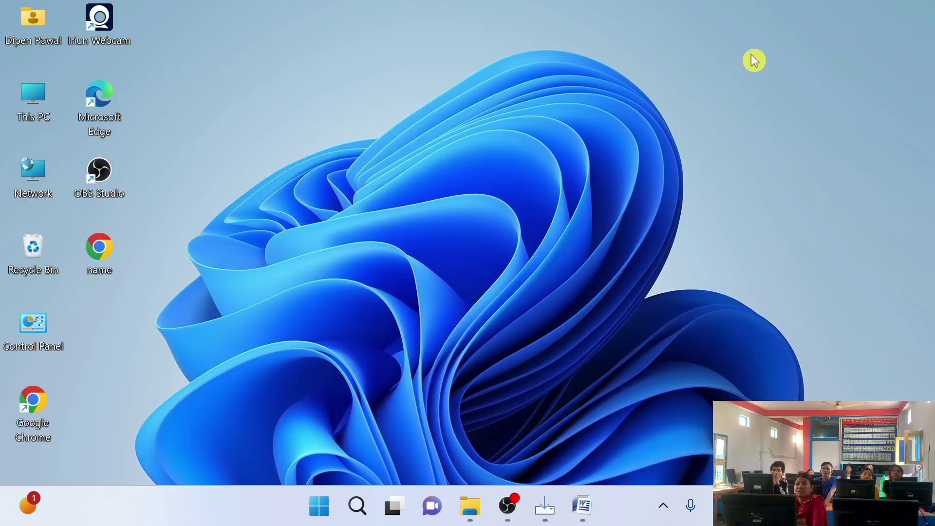
right_click(753, 59)
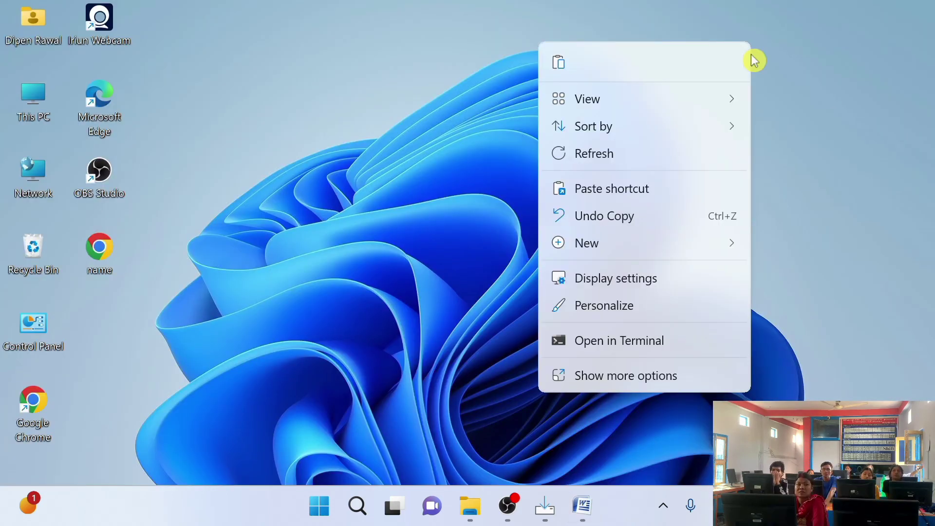
left_click(650, 311)
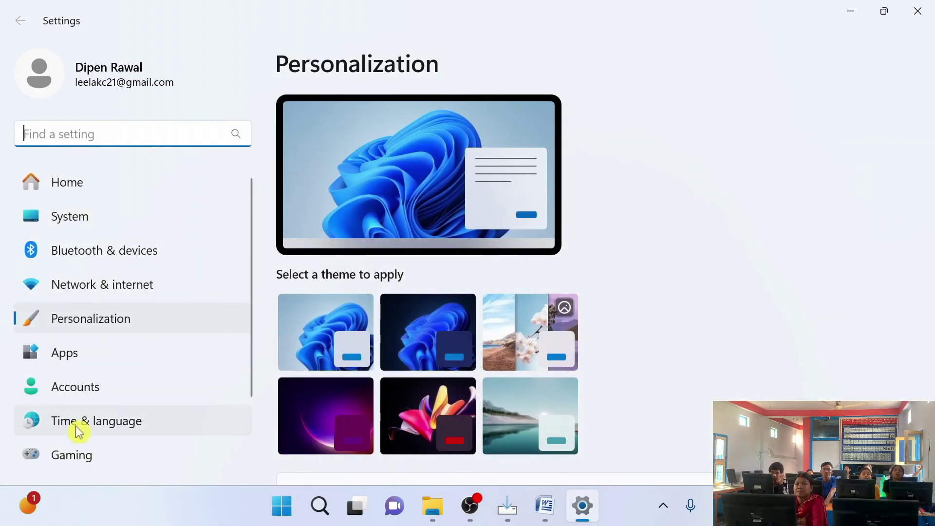
left_click(82, 431)
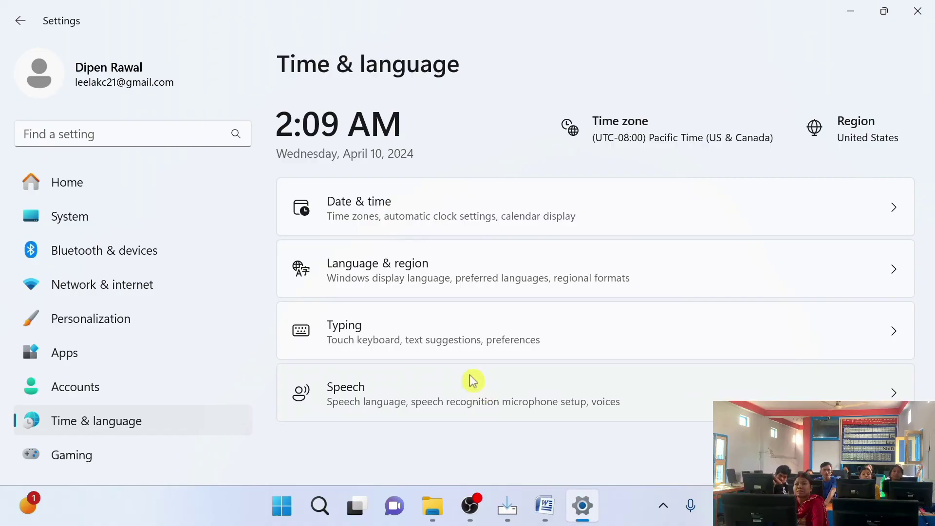
left_click(449, 347)
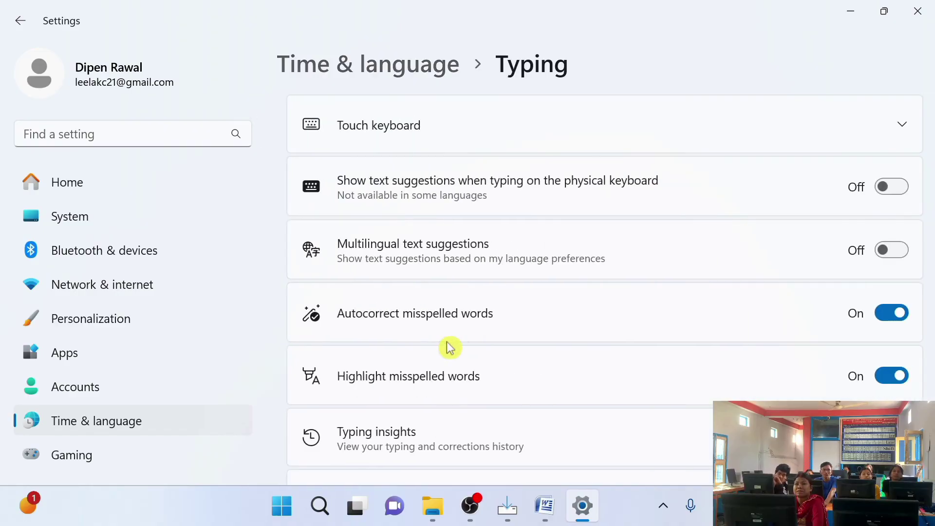
scroll(449, 347, "down", 5)
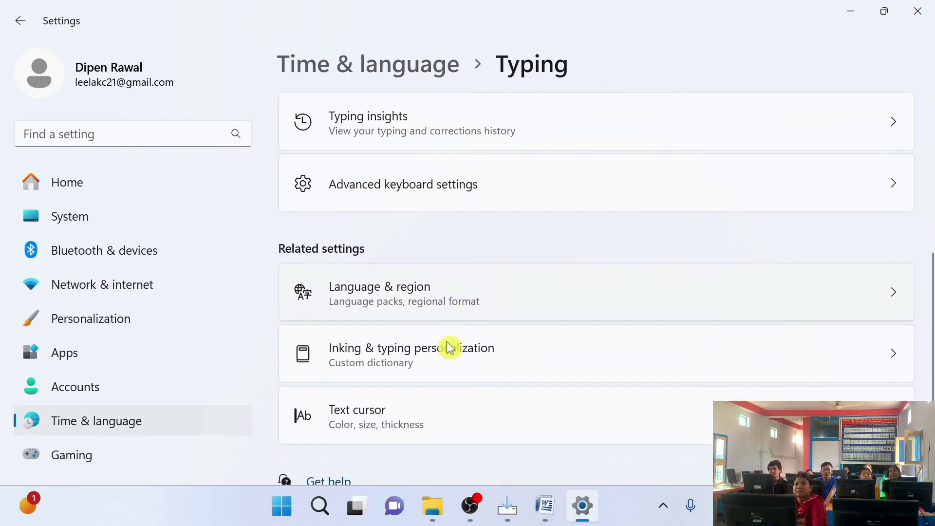
scroll(449, 347, "down", 1)
scroll(448, 347, "up", 2)
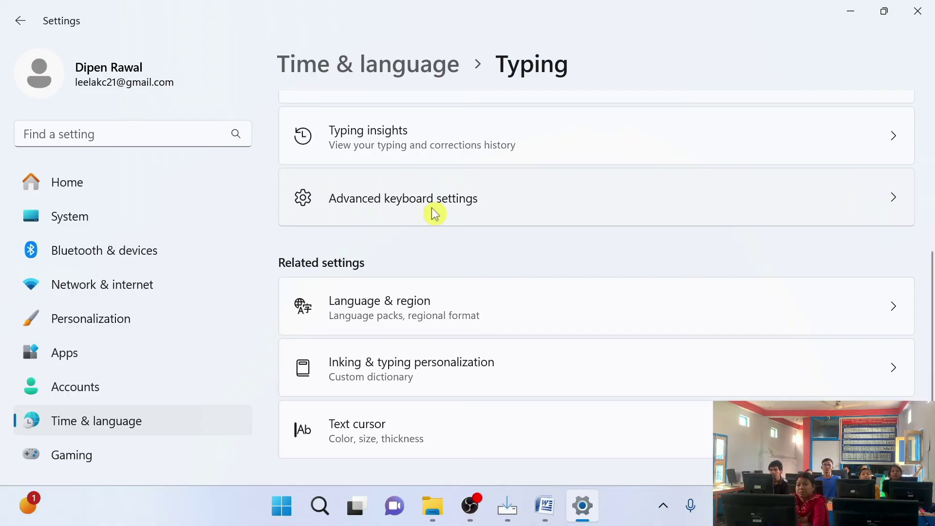
left_click(435, 214)
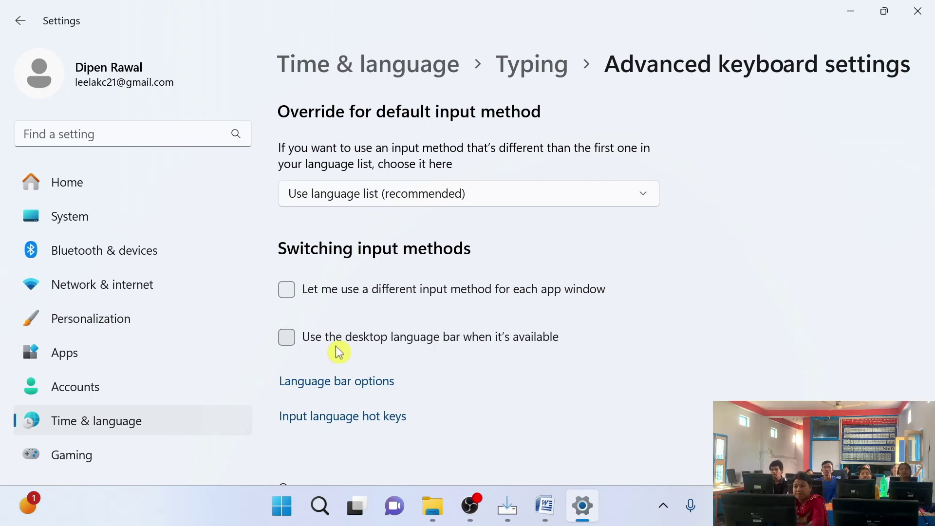
Step: Turn the desktop language bar option on and off again, and show the list of keyboard layouts
left_click(340, 352)
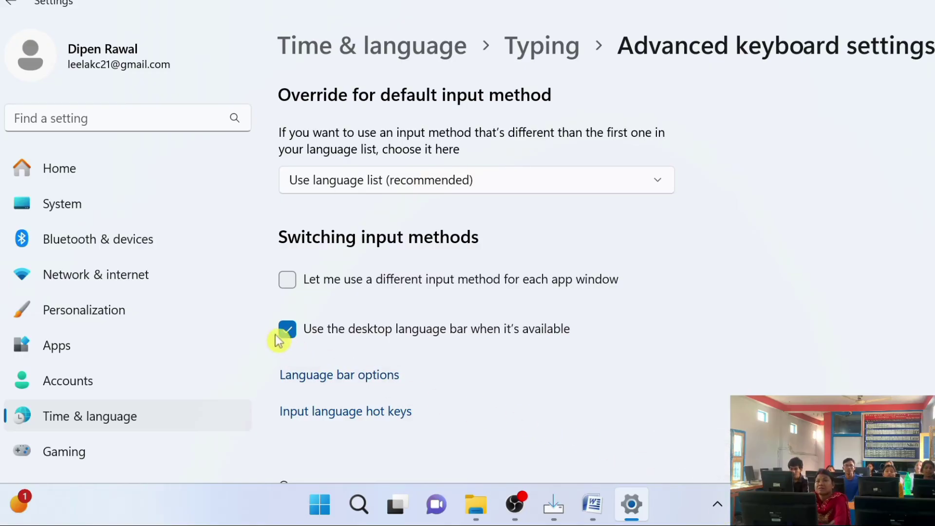
left_click(294, 335)
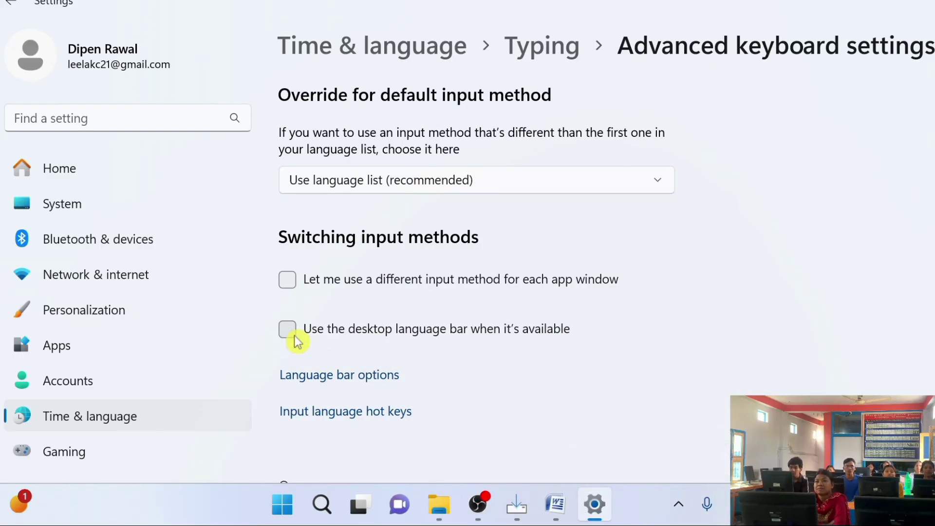
key("super+space")
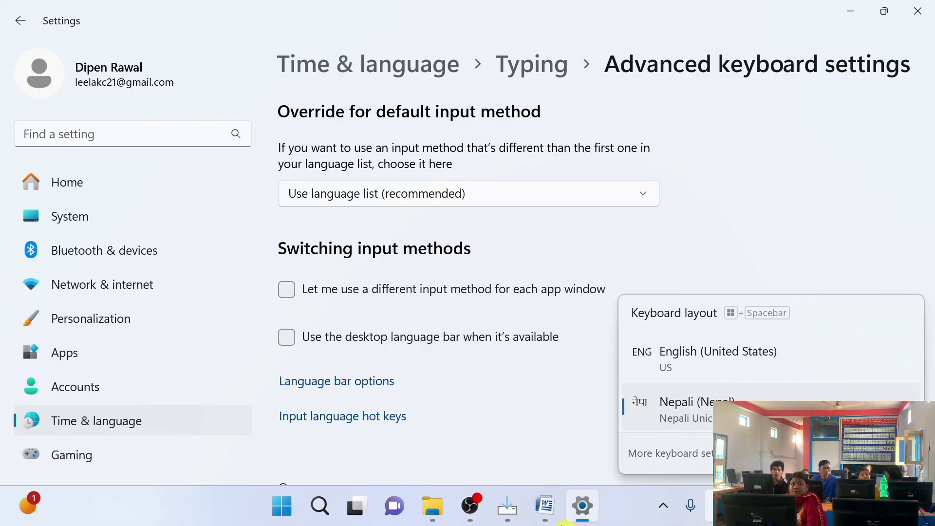
Step: Minimize the Settings window and close the Run dialog without launching anything
key("super+r")
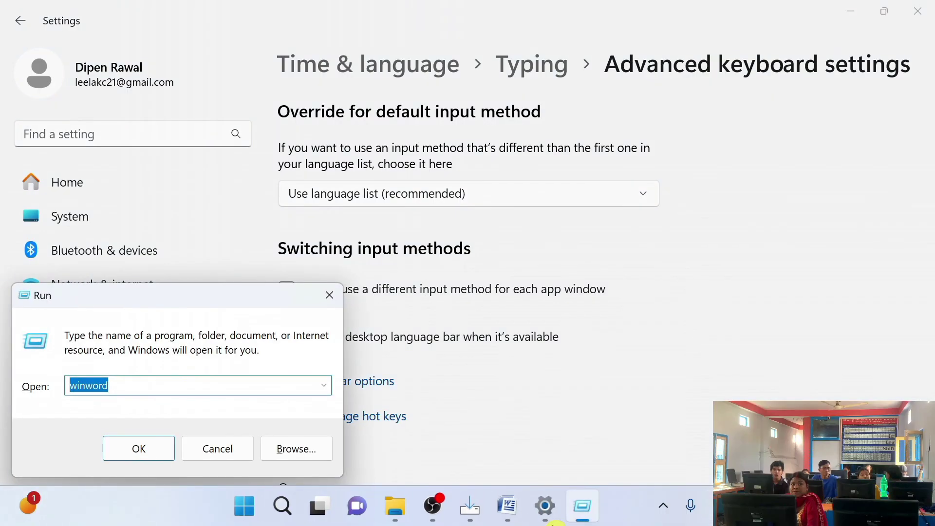
left_click(849, 13)
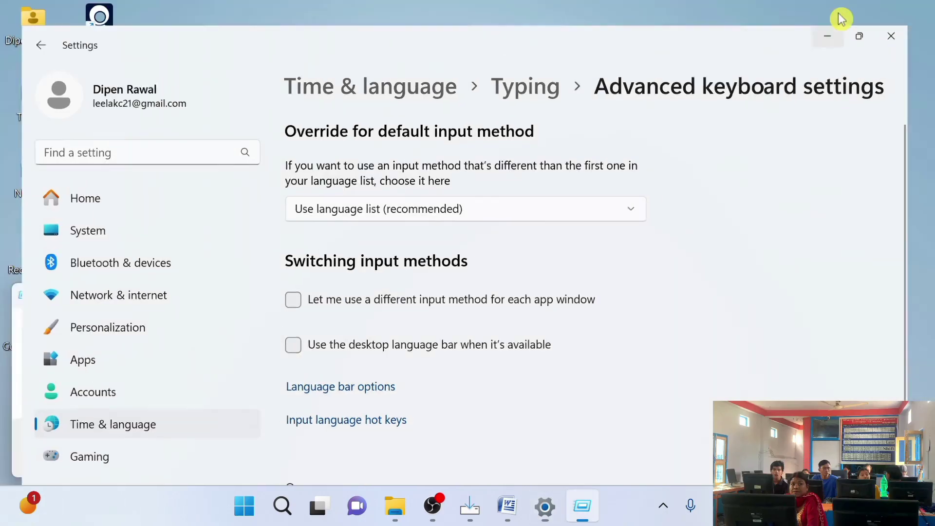
left_click(329, 295)
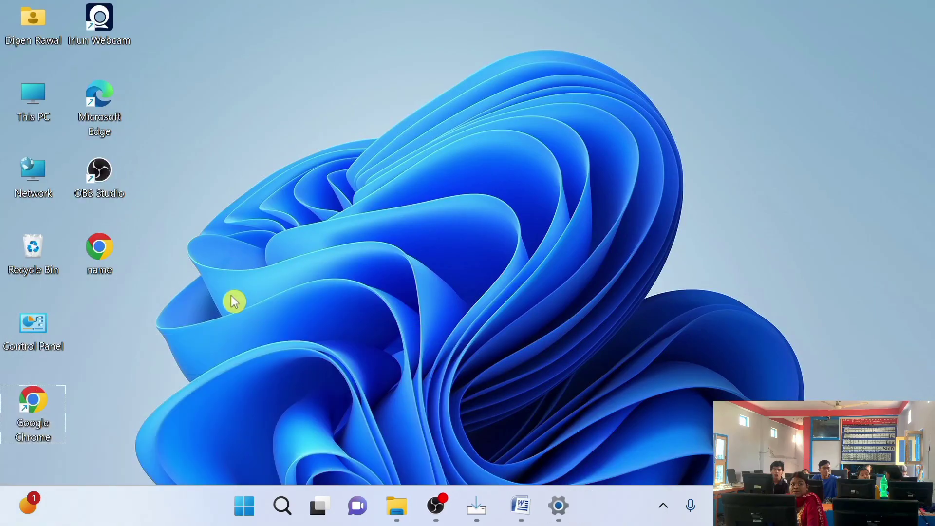
Step: Open Google Chrome and enter नेपाली in the address bar using the Nepali (Nepal) keyboard layout
double_click(34, 404)
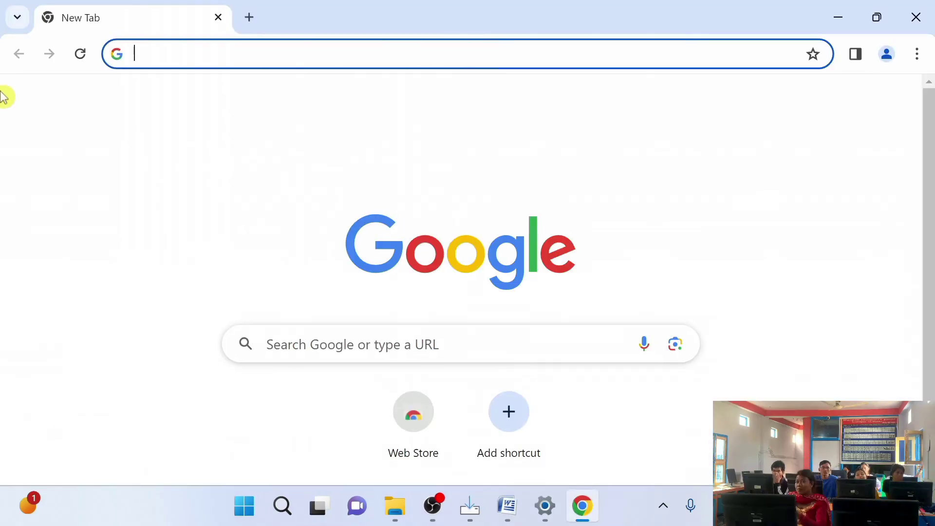
left_click(162, 55)
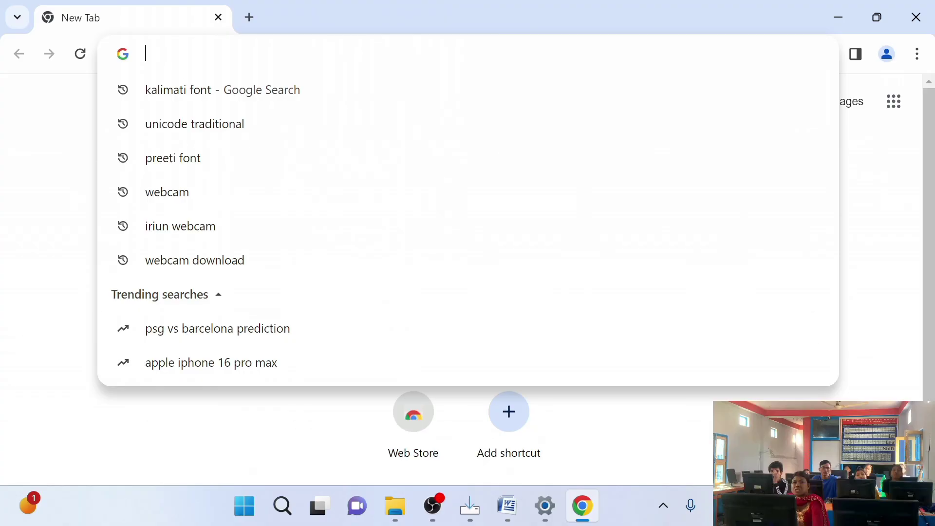
left_click(725, 505)
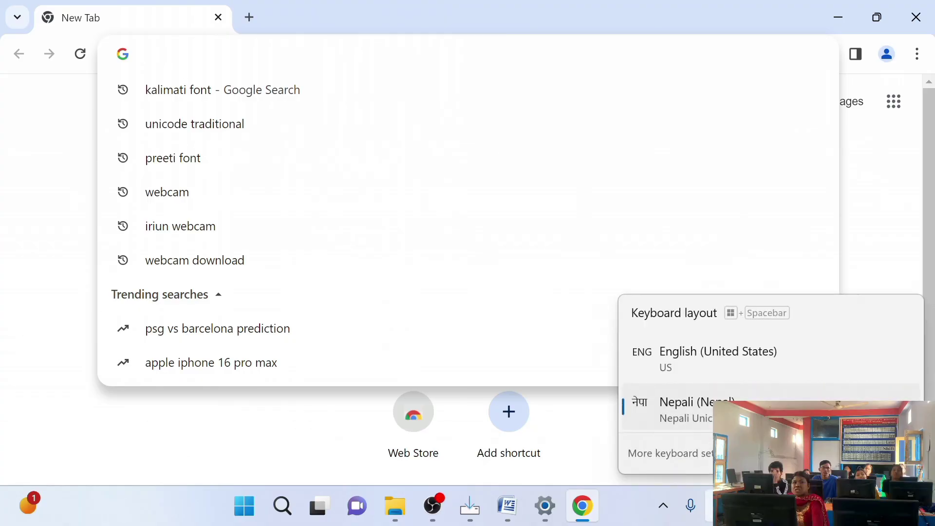
left_click(699, 408)
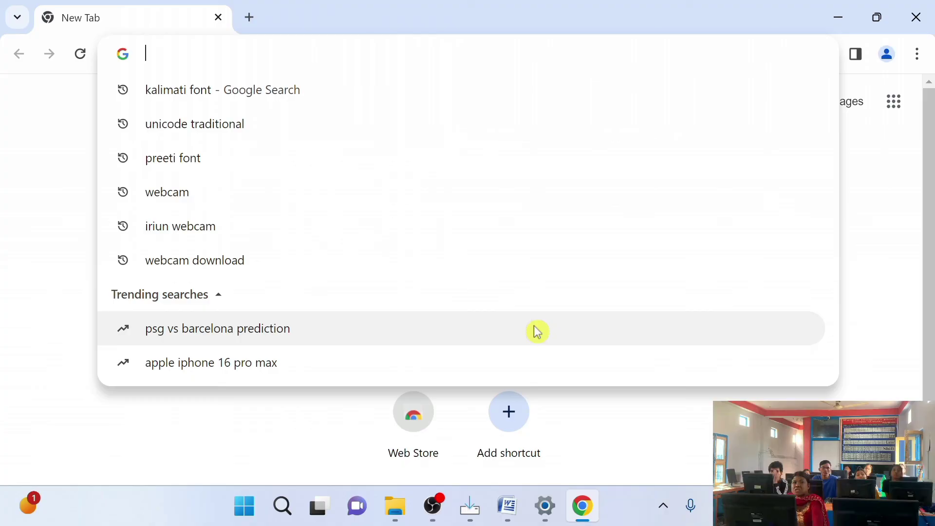
type("ने")
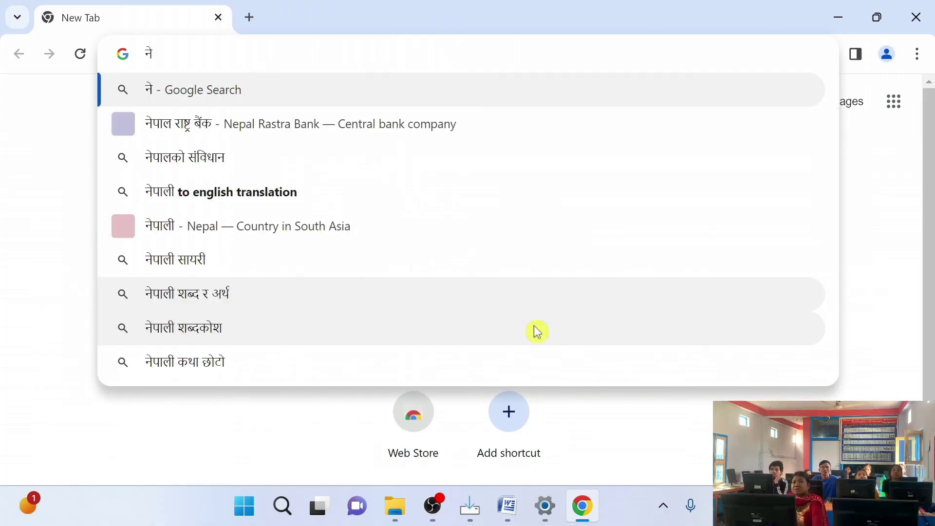
type("पाली")
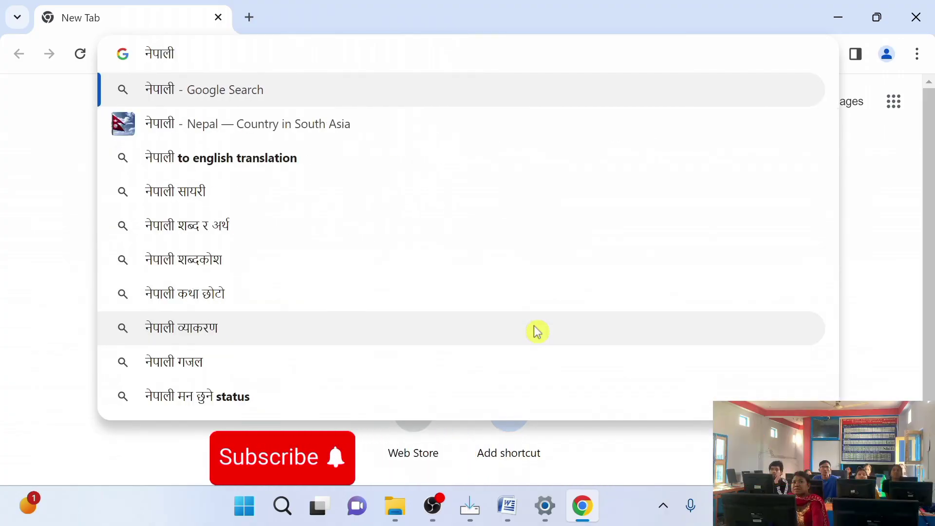